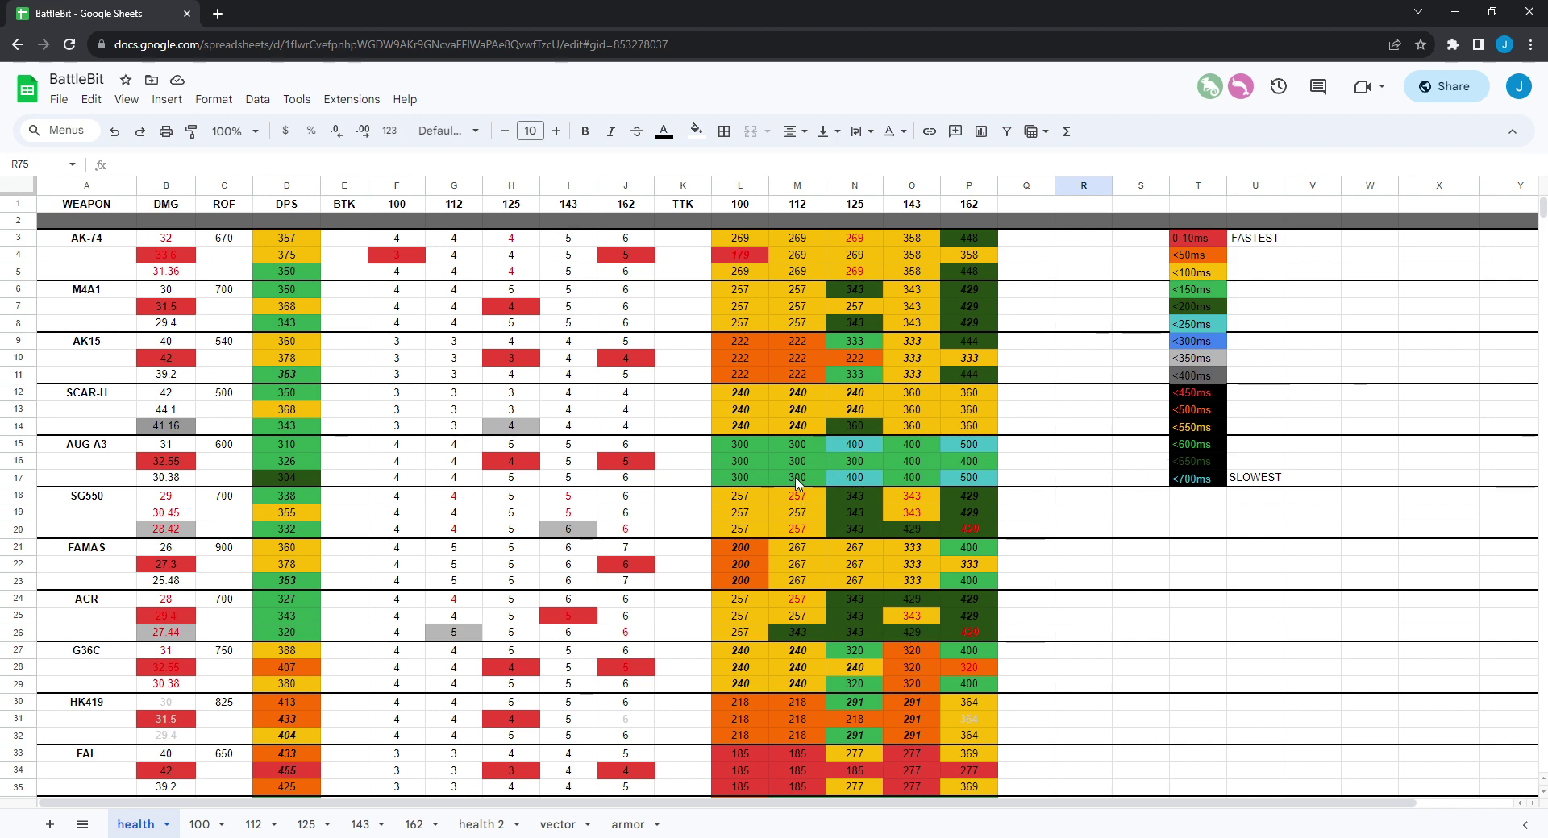
Review the DPS, BTK and TTK values on the health sheet from the AK-74 down to the ULTIMAX100.
scroll(968, 568, "down", 2)
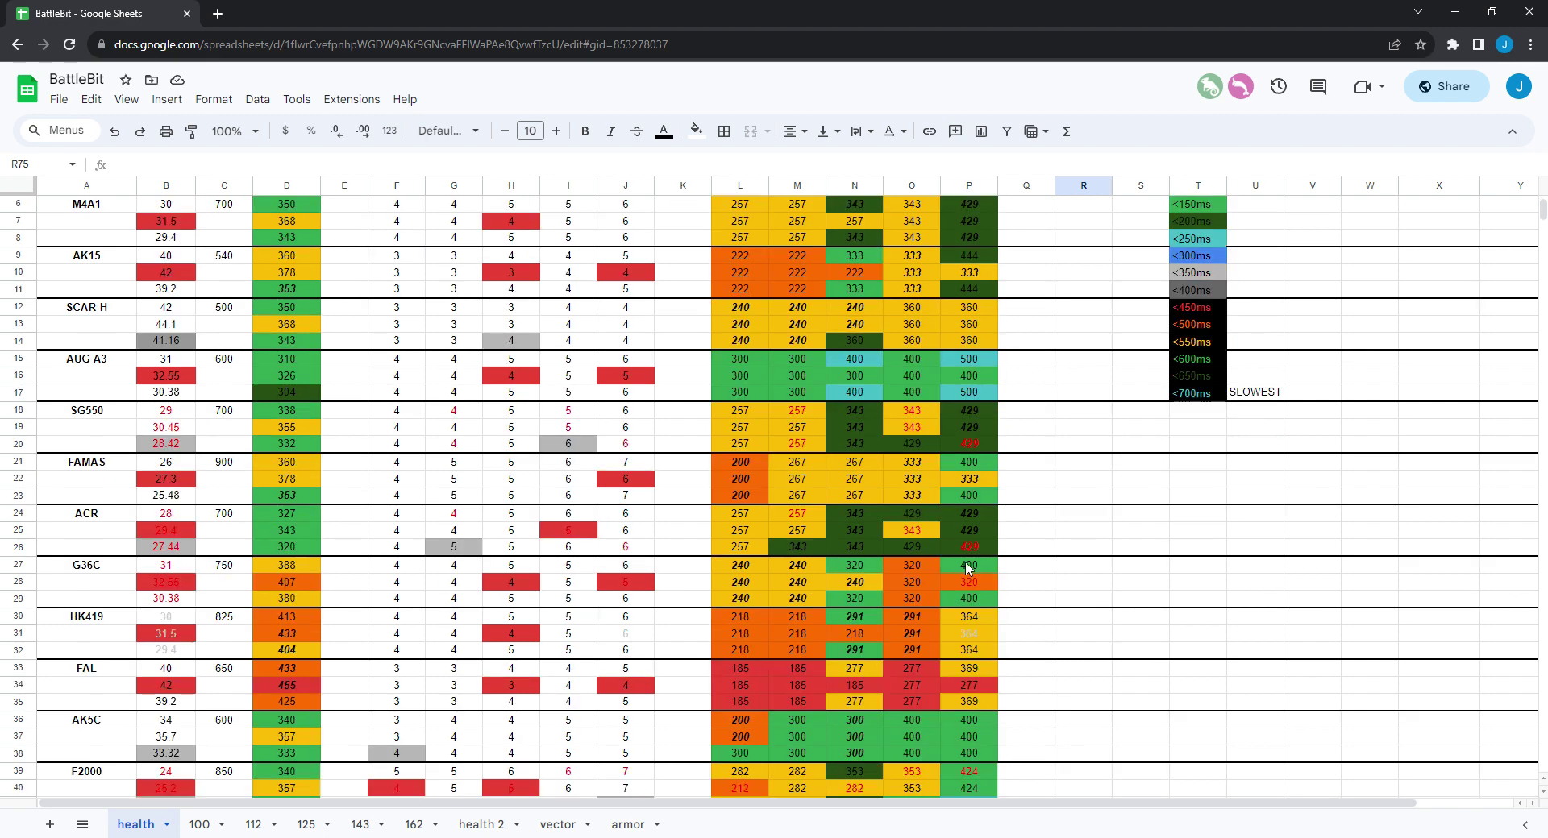
scroll(967, 568, "up", 2)
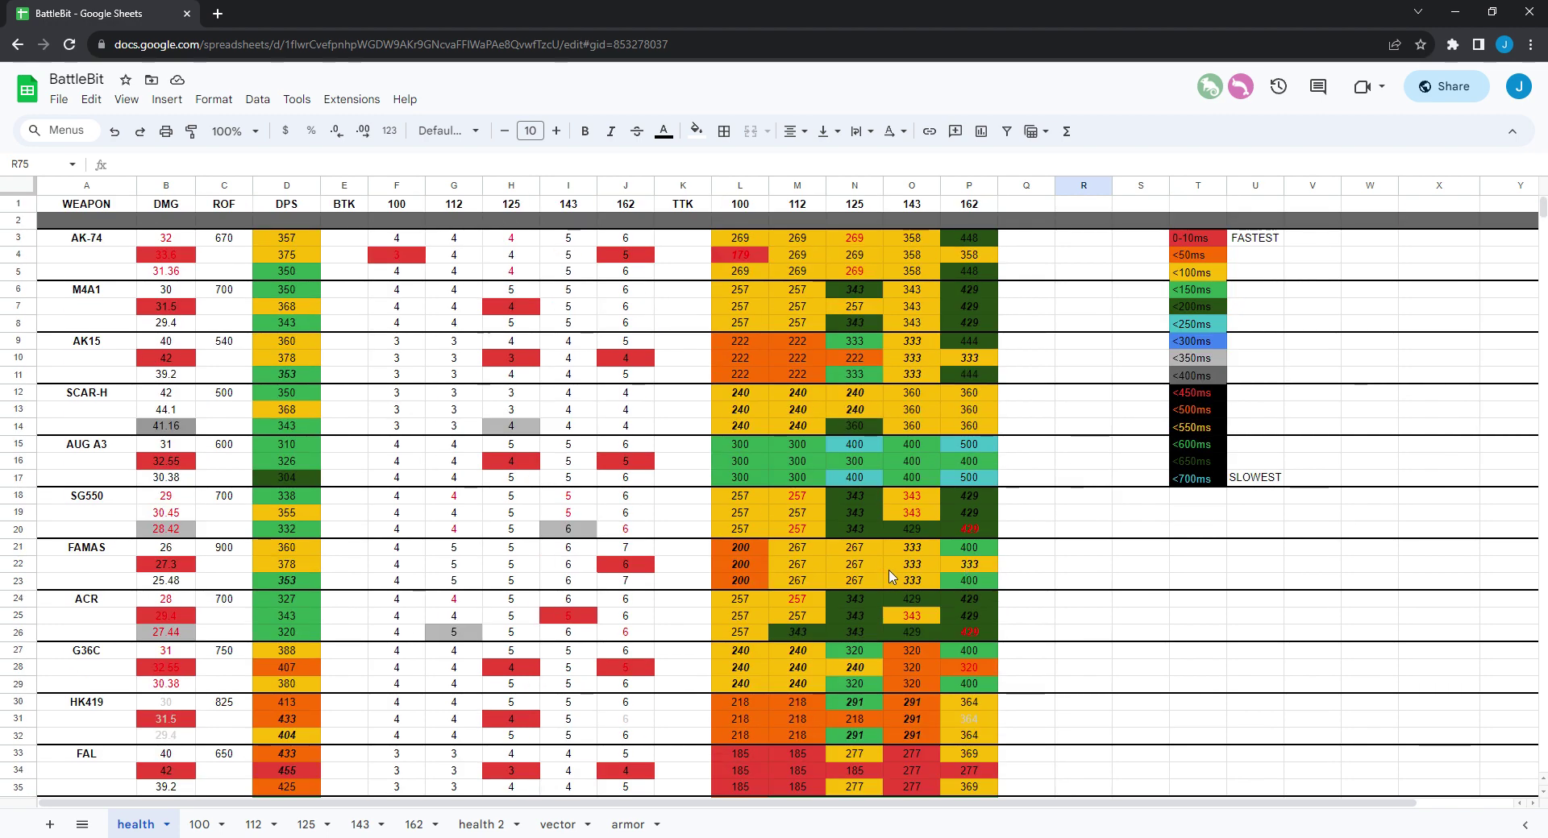
scroll(912, 556, "down", 2)
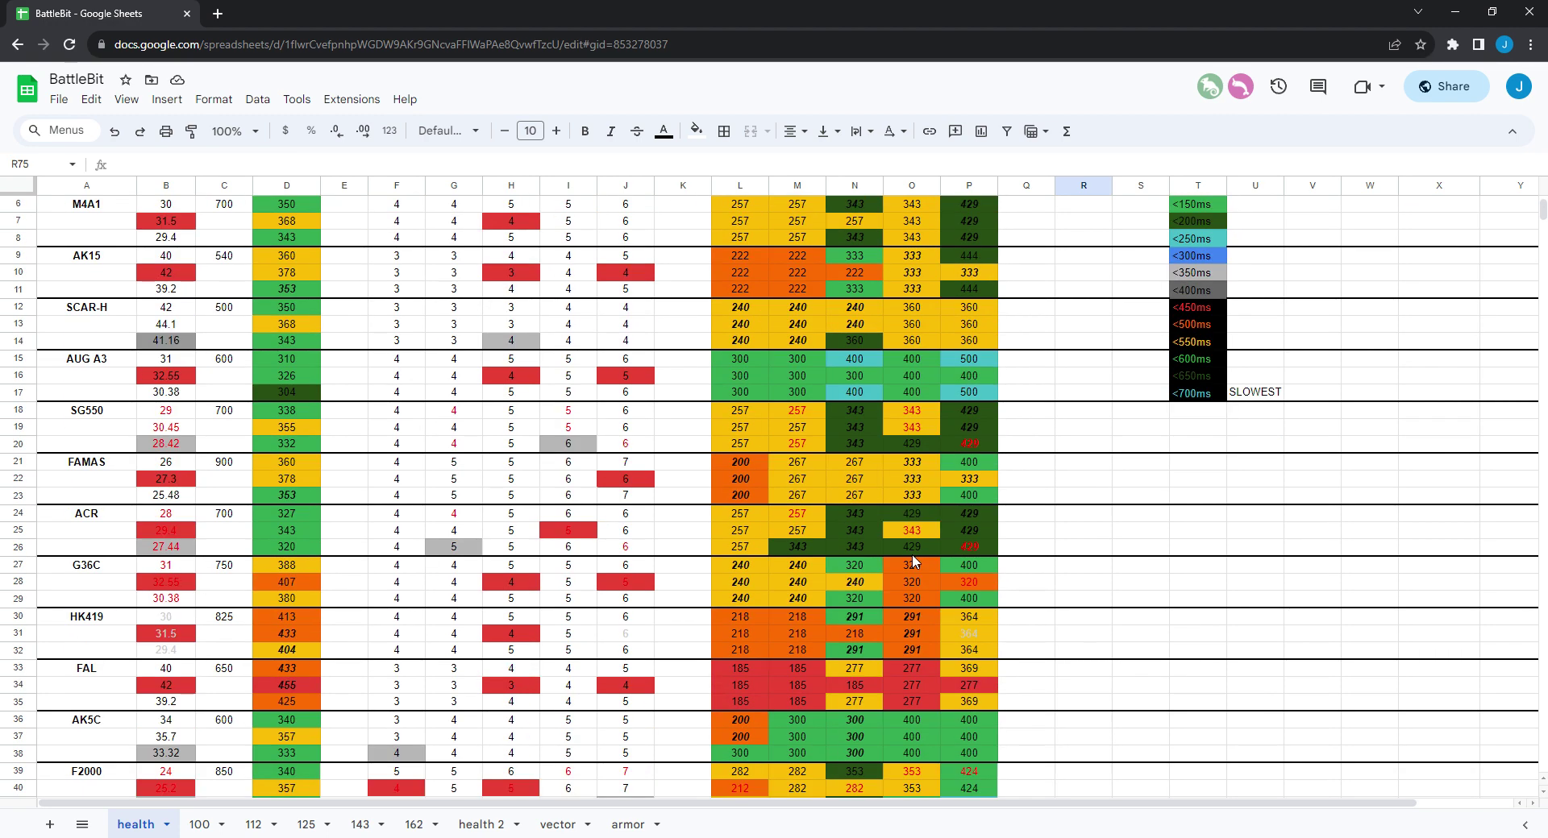
scroll(914, 561, "up", 2)
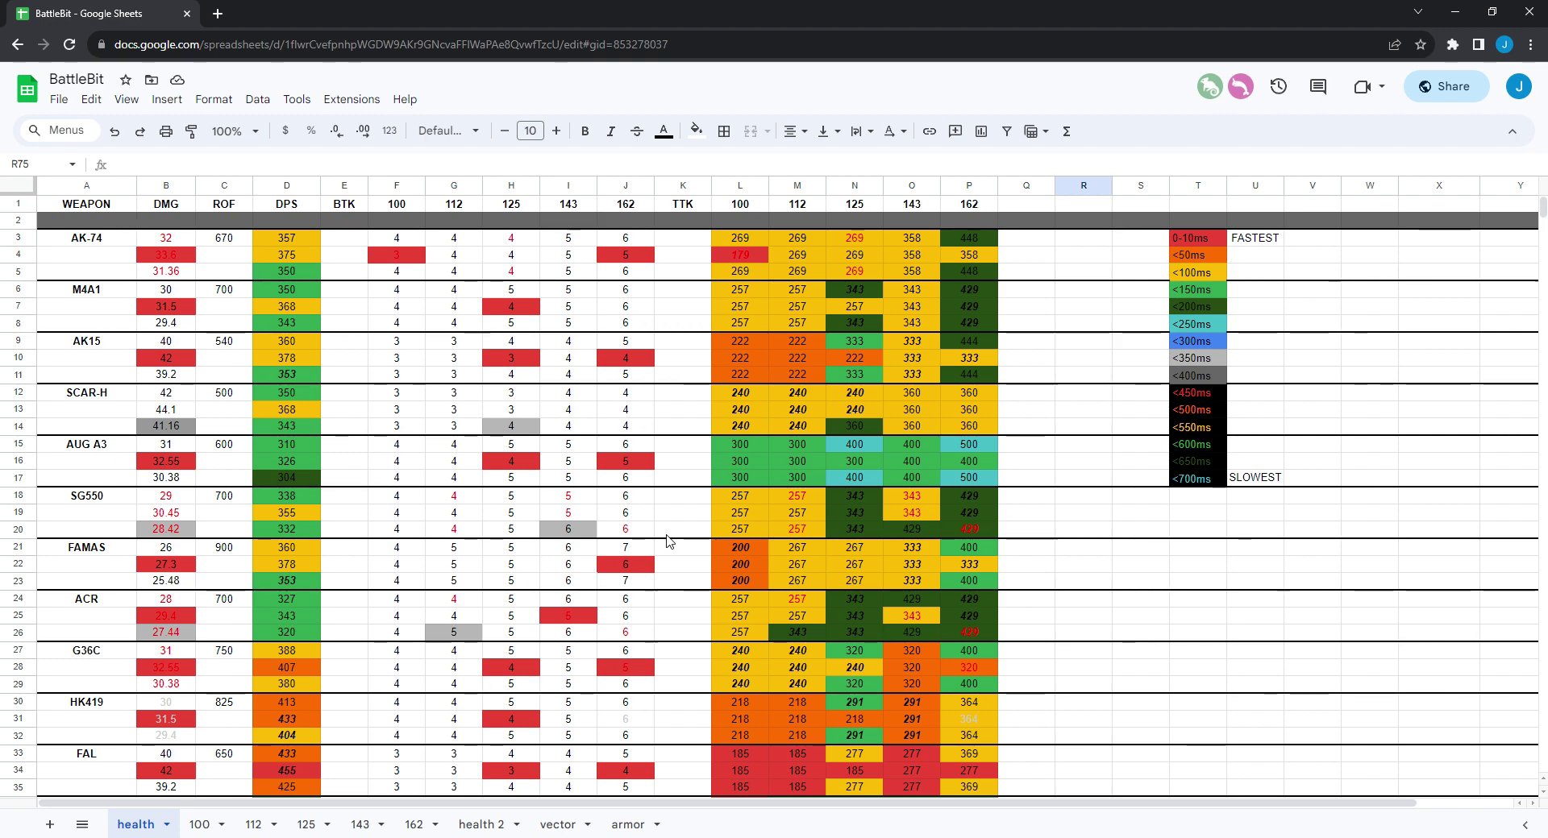
scroll(667, 540, "down", 10)
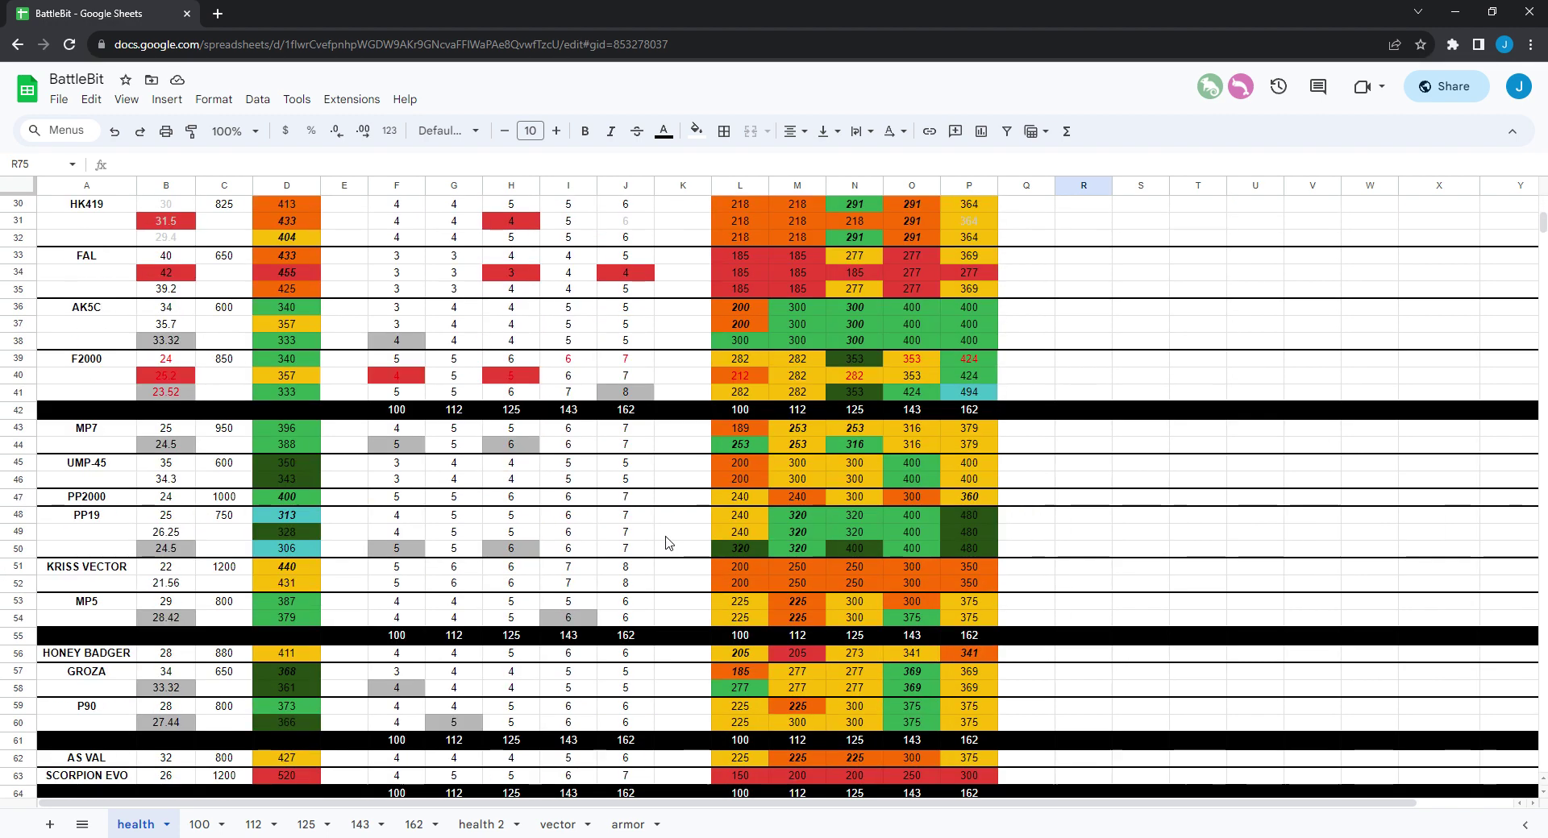
scroll(666, 542, "down", 2)
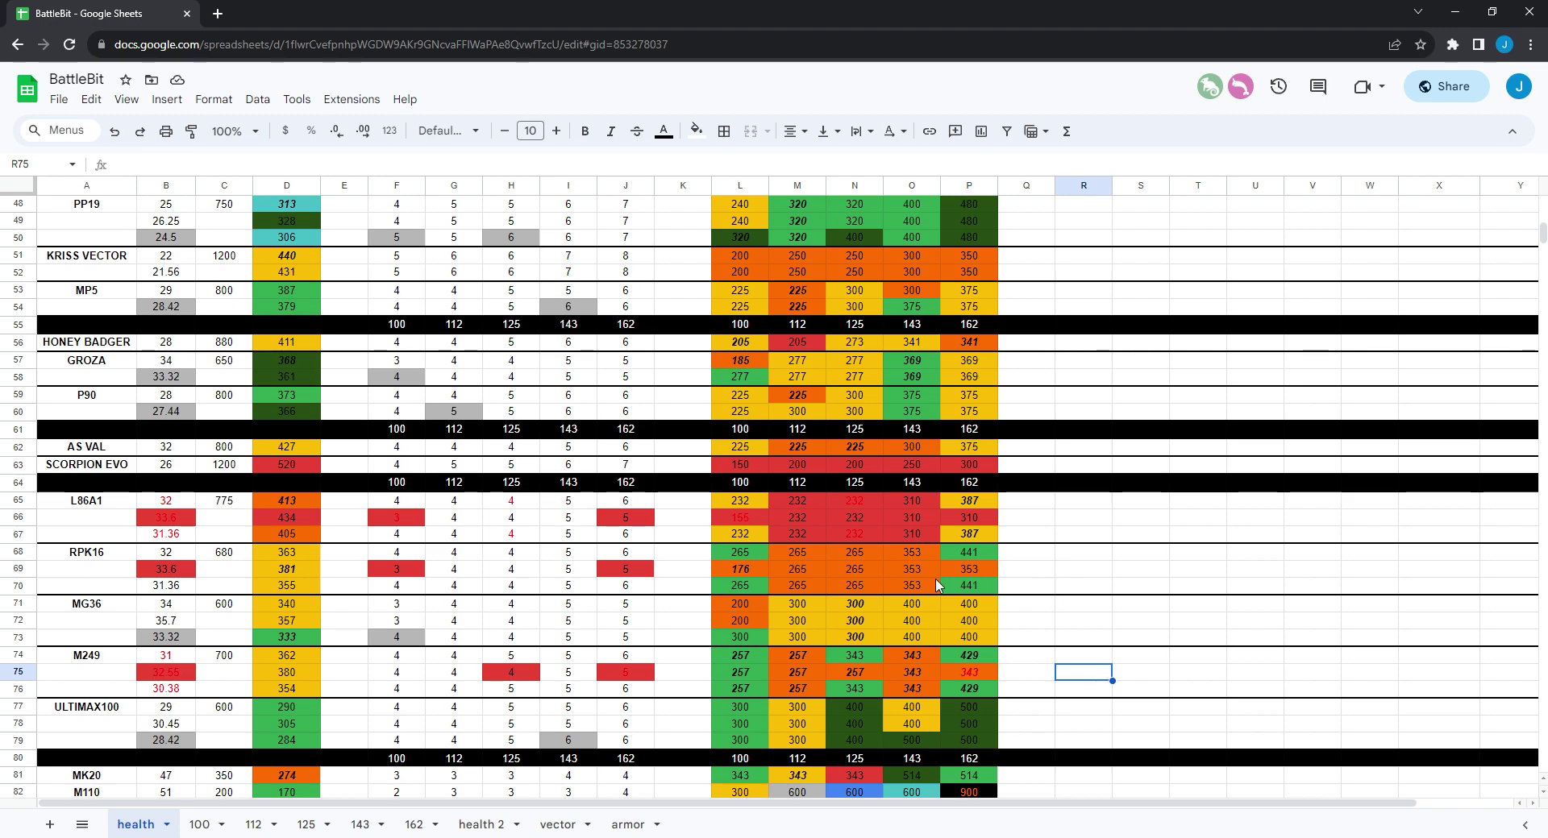
scroll(925, 574, "up", 5)
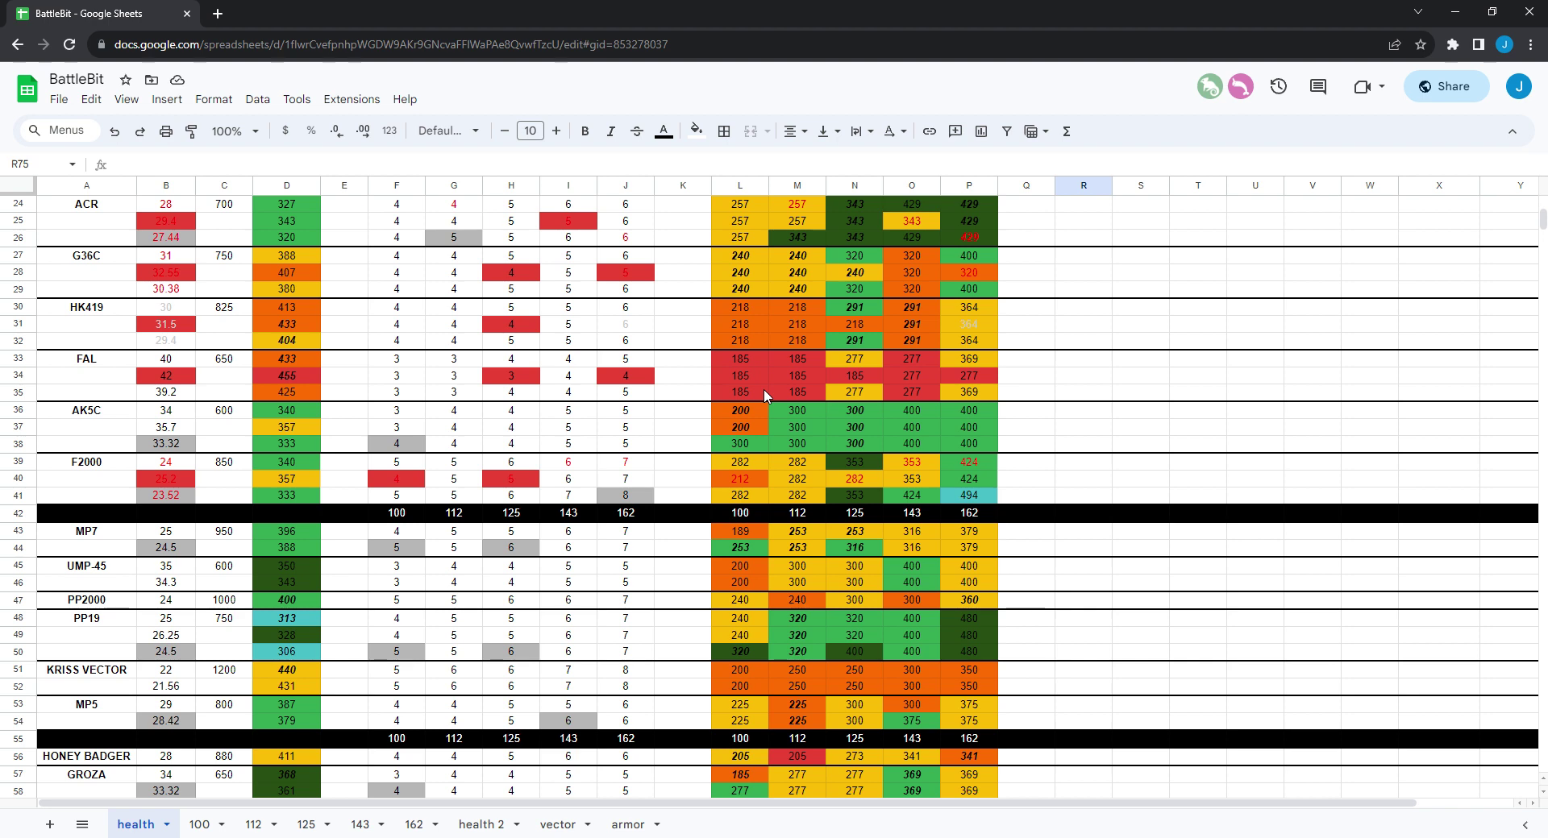
scroll(938, 379, "down", 4)
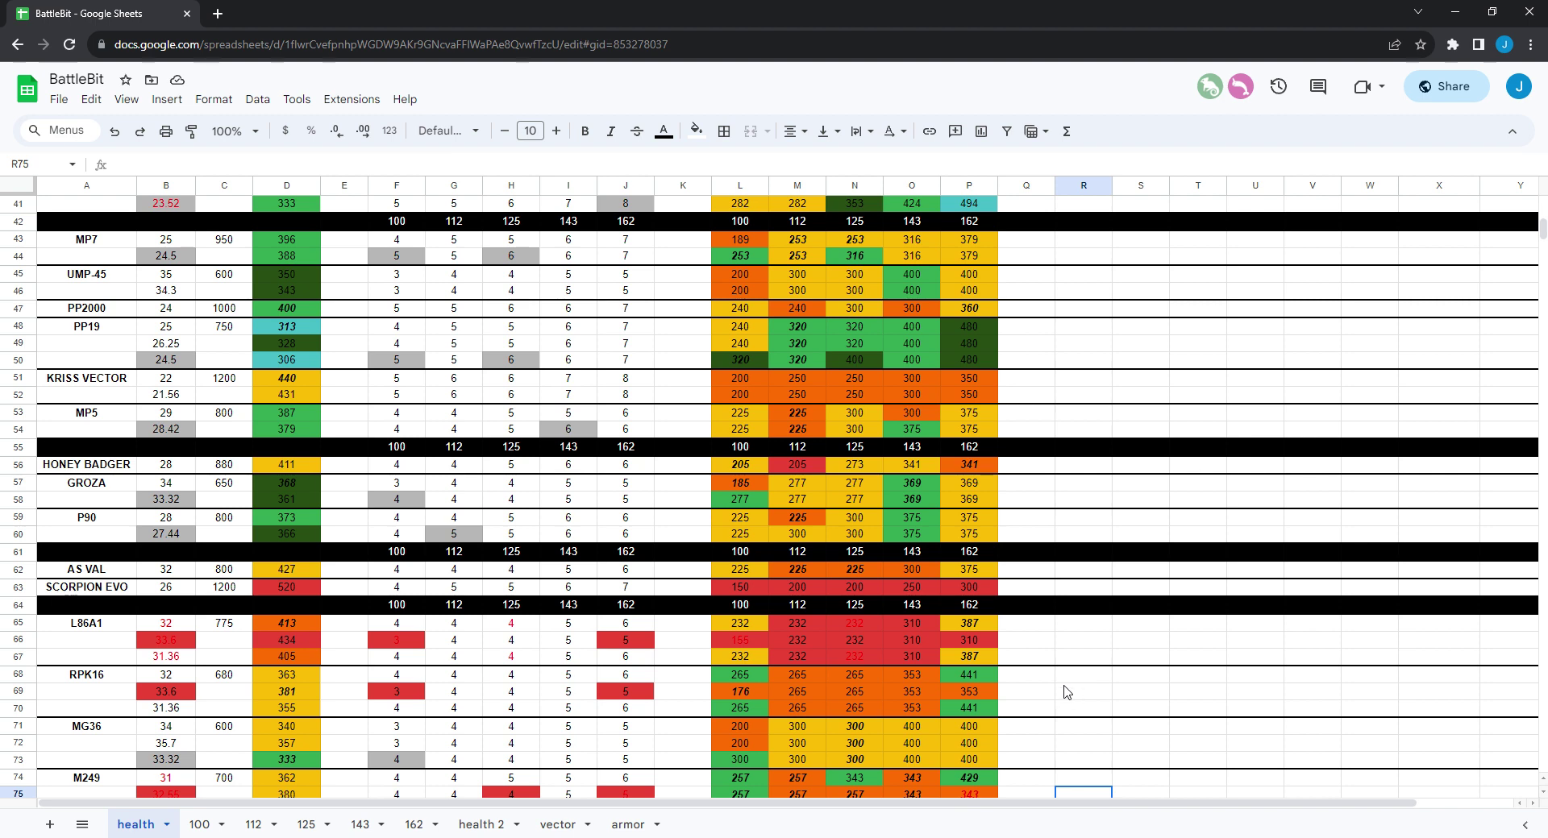
scroll(1065, 691, "down", 1)
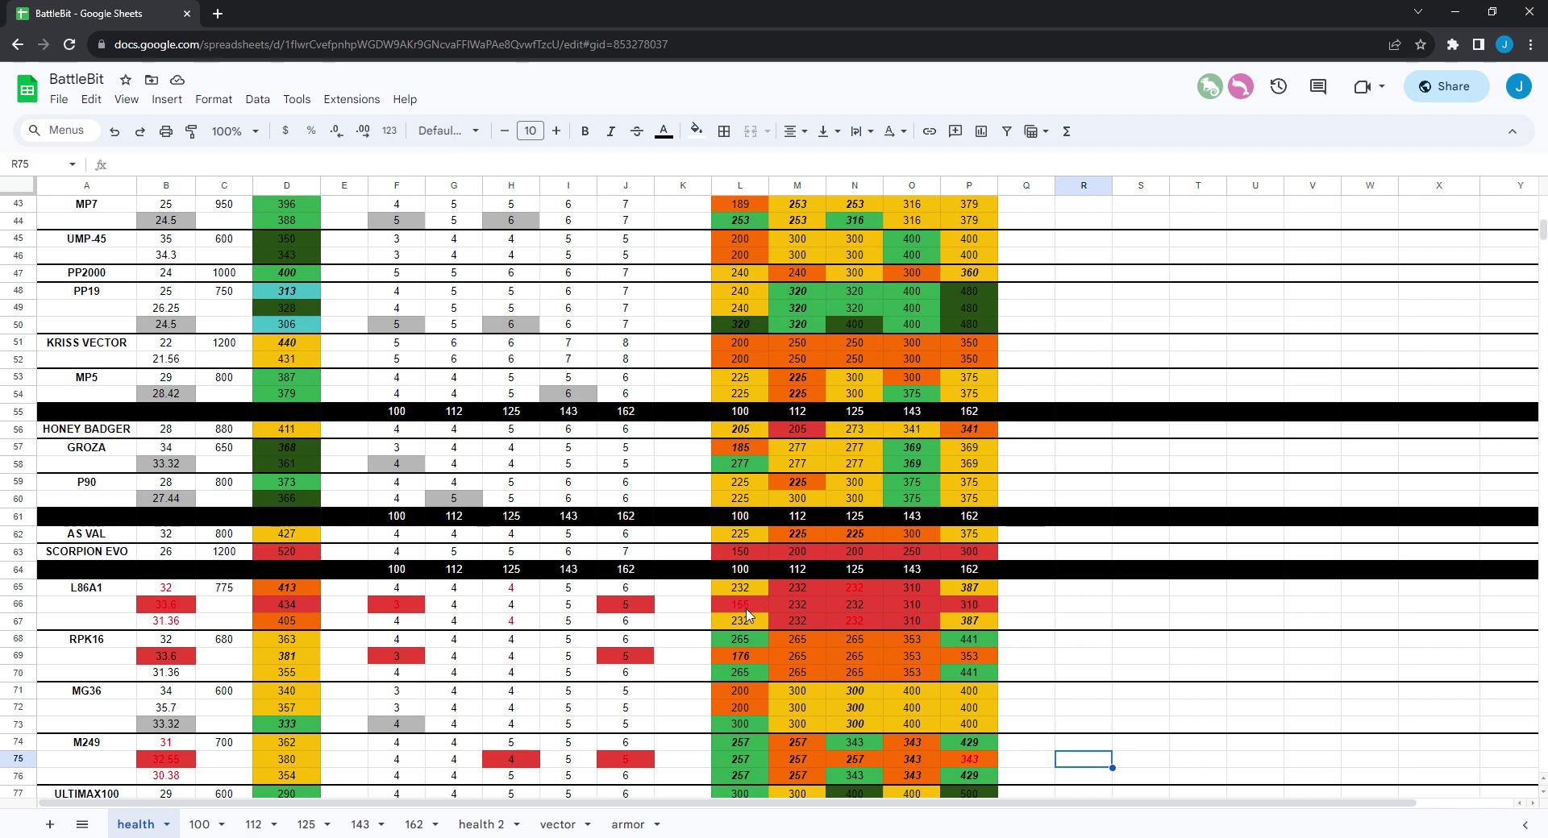
scroll(998, 612, "down", 1)
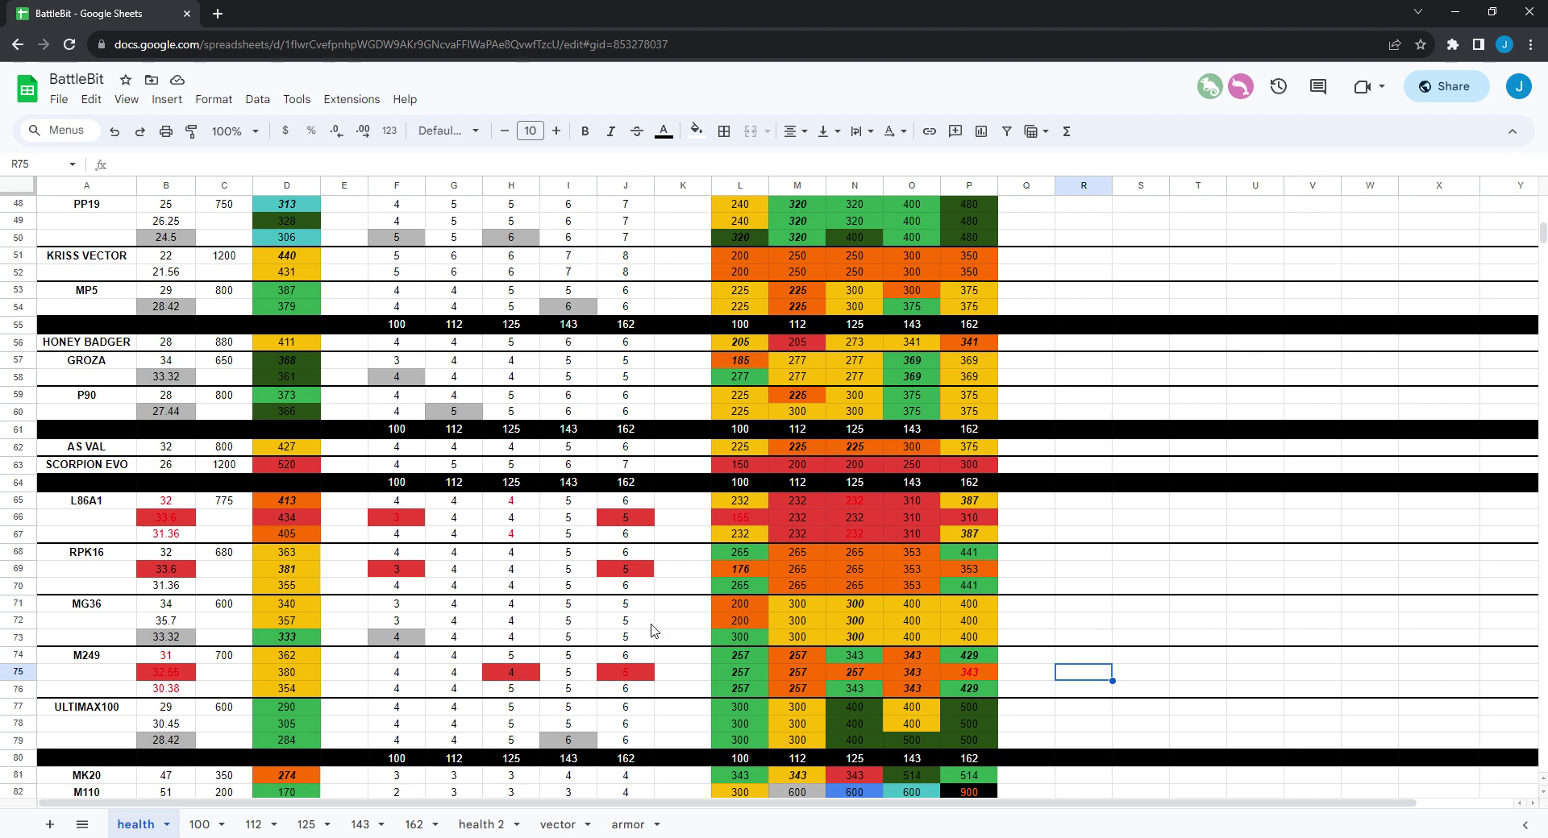
scroll(653, 630, "up", 15)
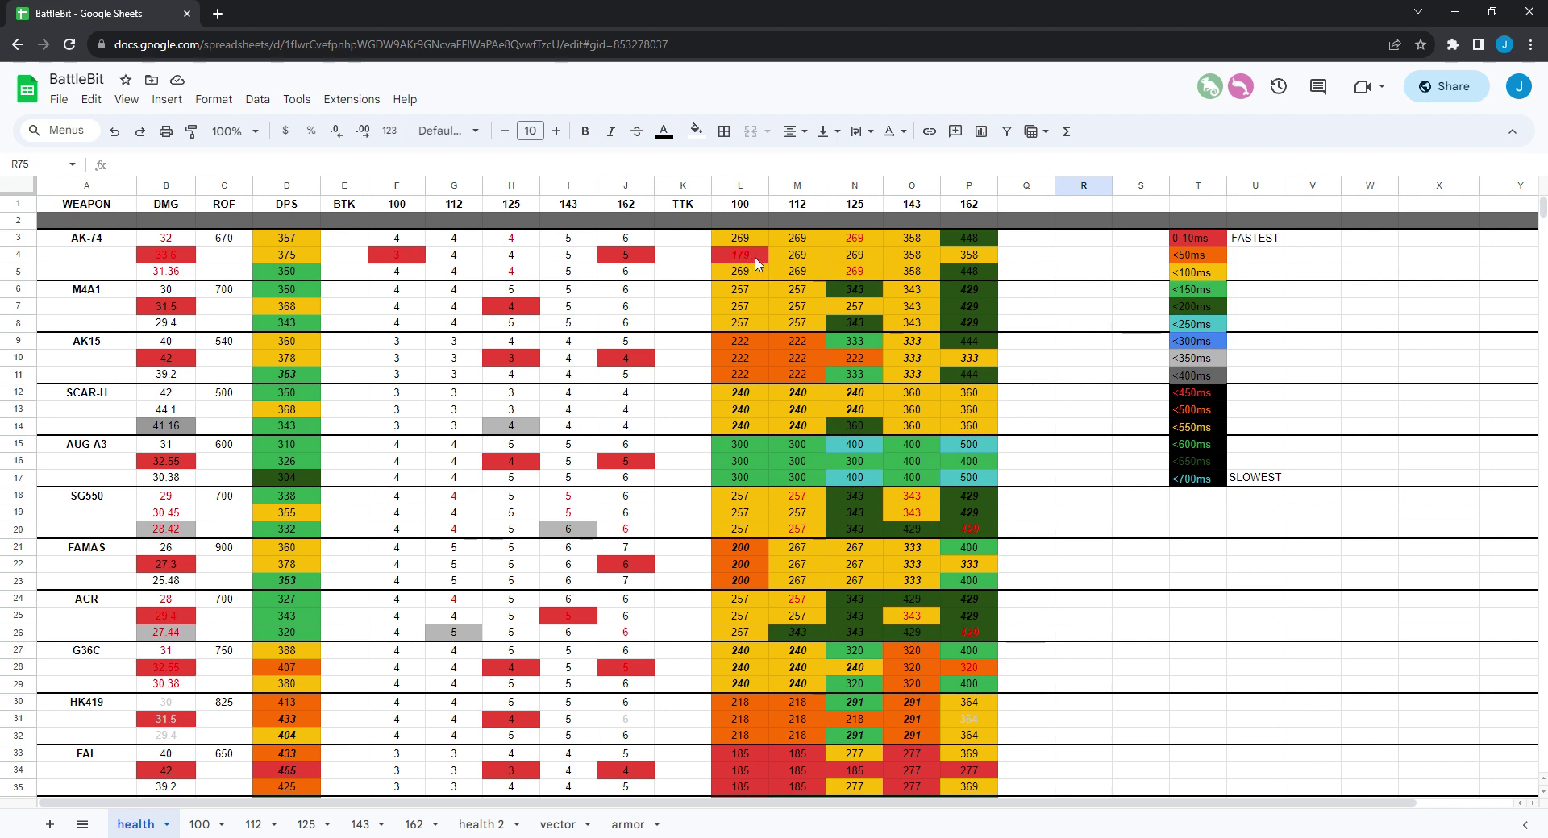
scroll(778, 435, "down", 2)
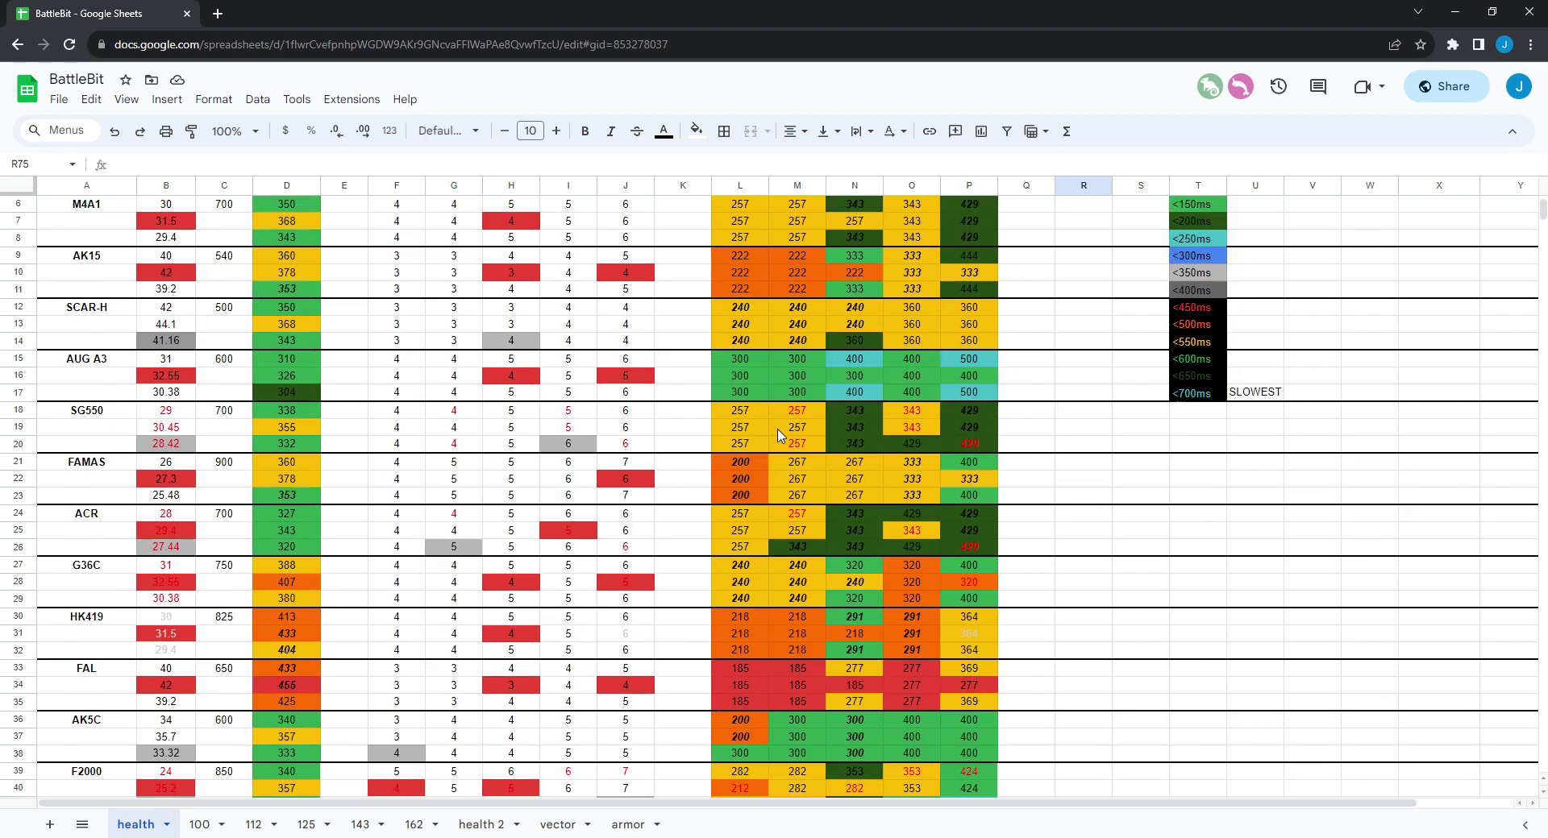
scroll(779, 435, "down", 3)
scroll(782, 436, "up", 6)
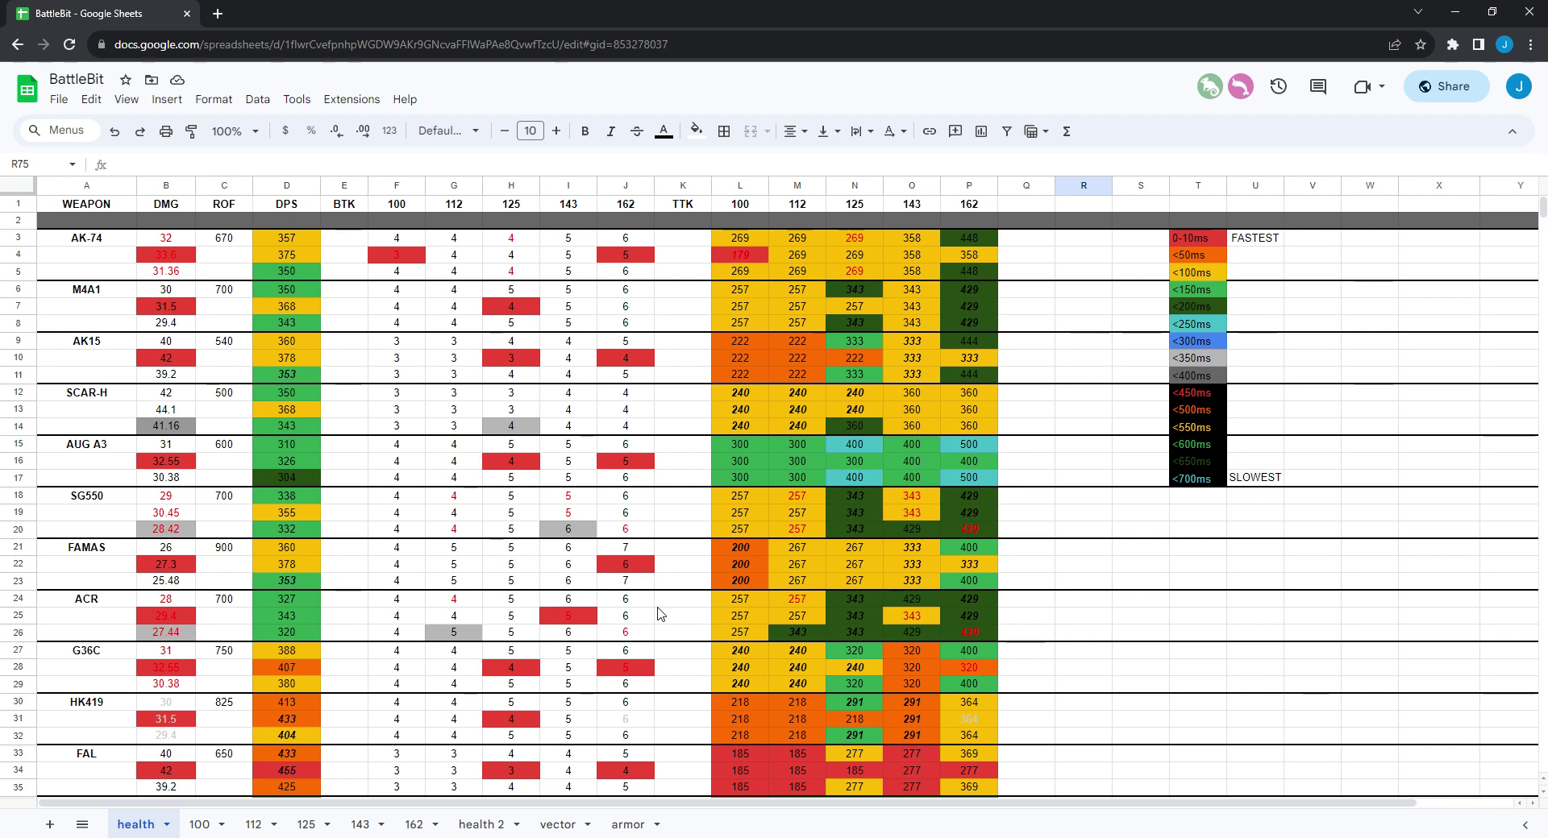
Examine the G36C's BTK and TTK values across the 100 to 162 health columns.
scroll(661, 615, "down", 1)
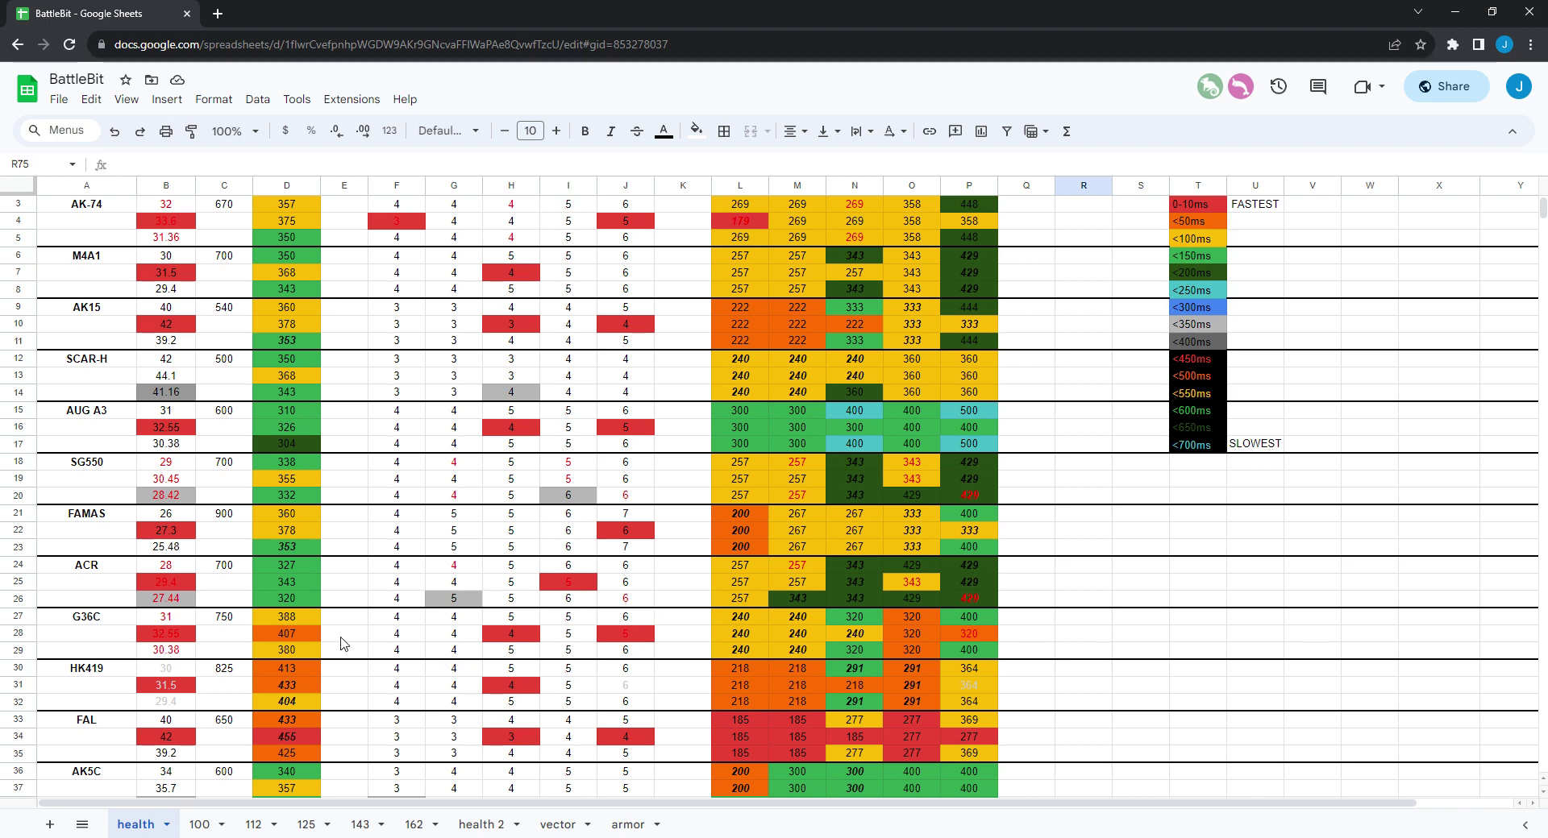
left_click_drag(397, 636, 400, 653)
left_click(374, 633)
scroll(374, 633, "down", 1)
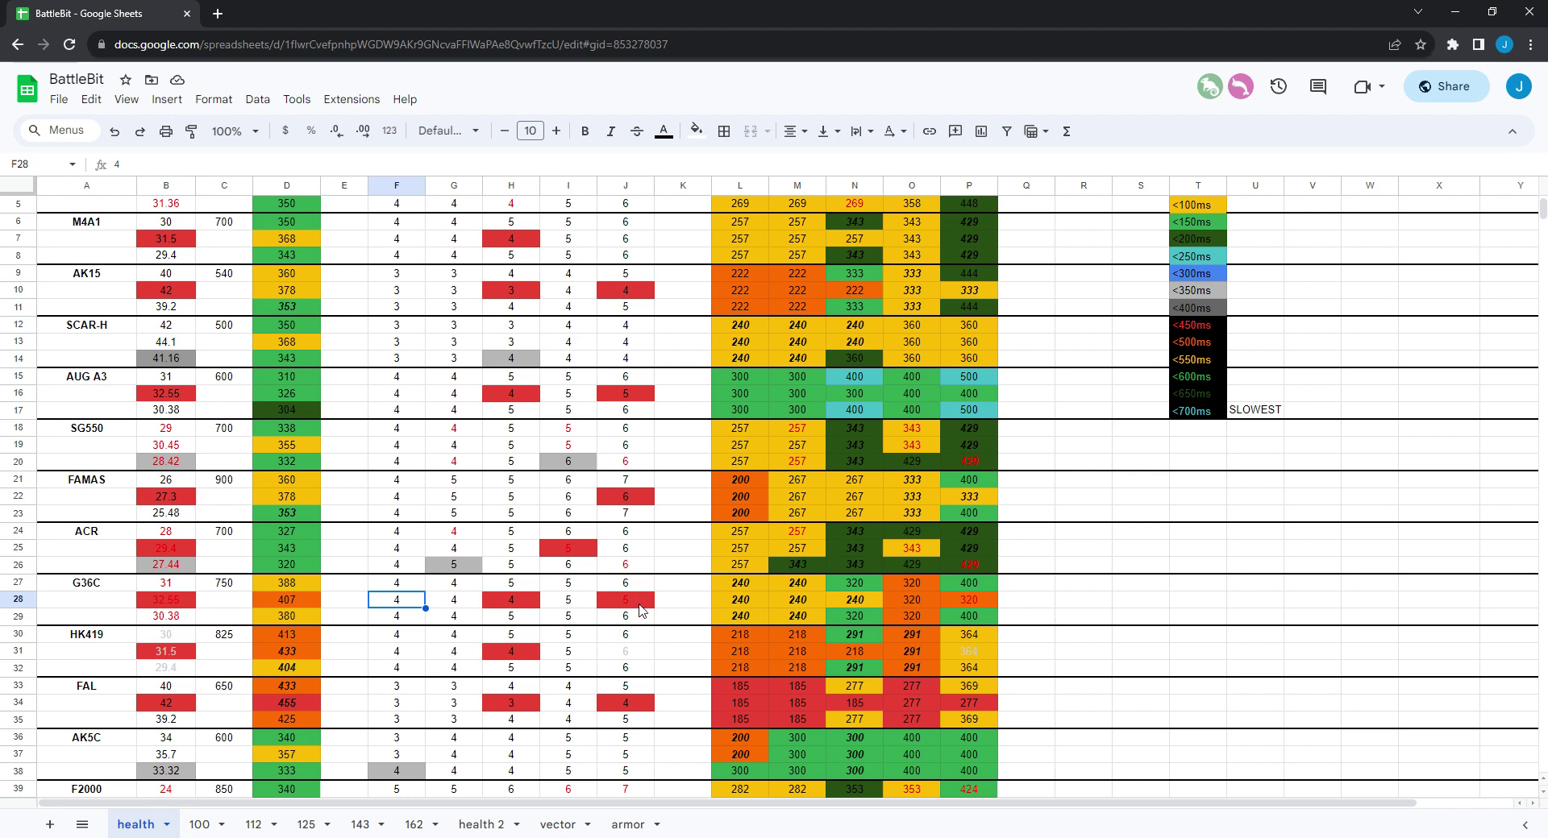
scroll(640, 609, "up", 1)
scroll(640, 610, "down", 3)
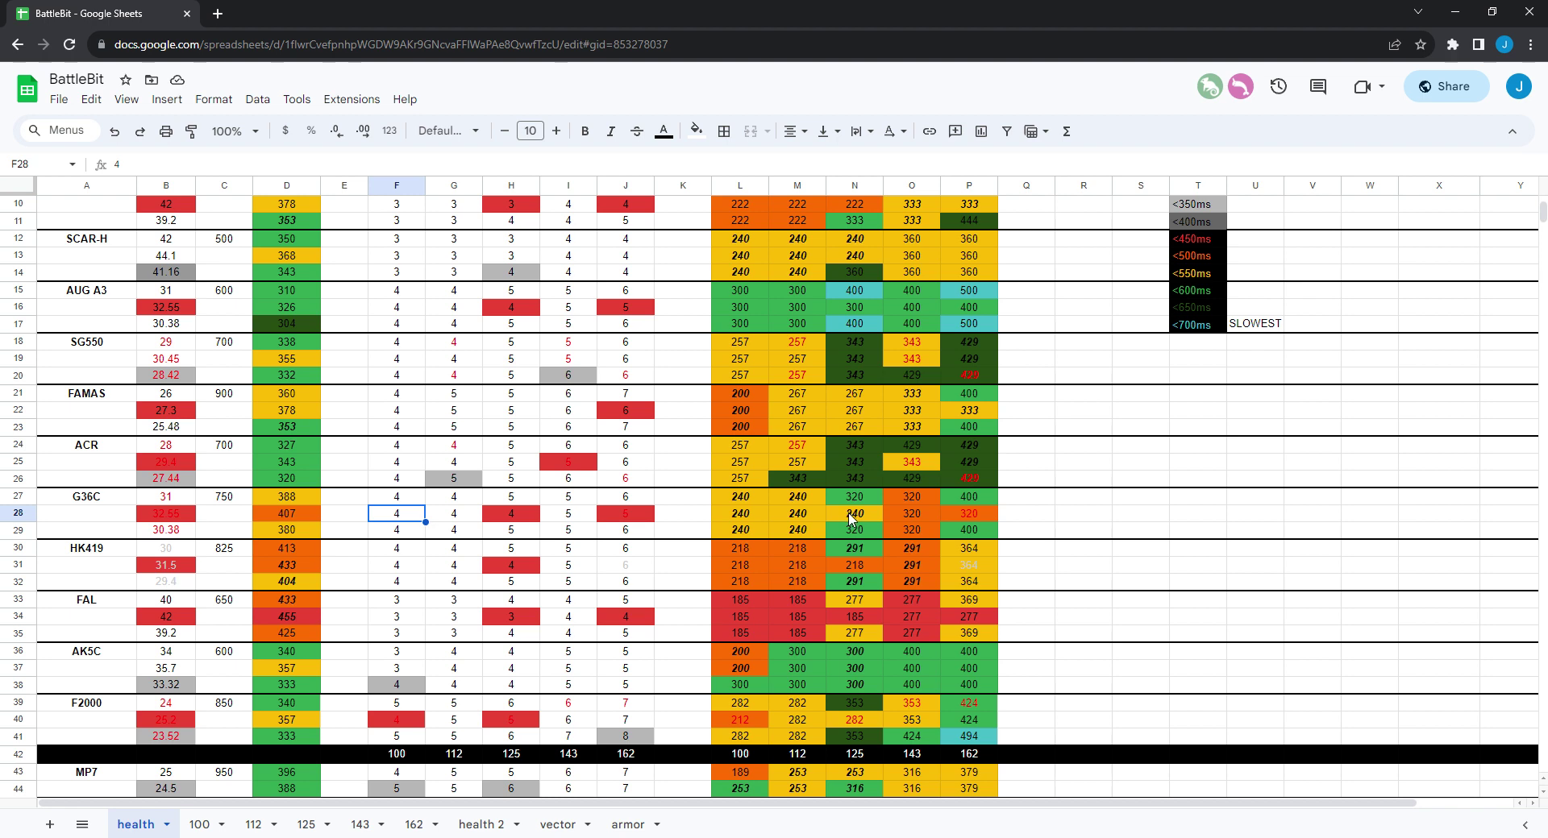
left_click(669, 520)
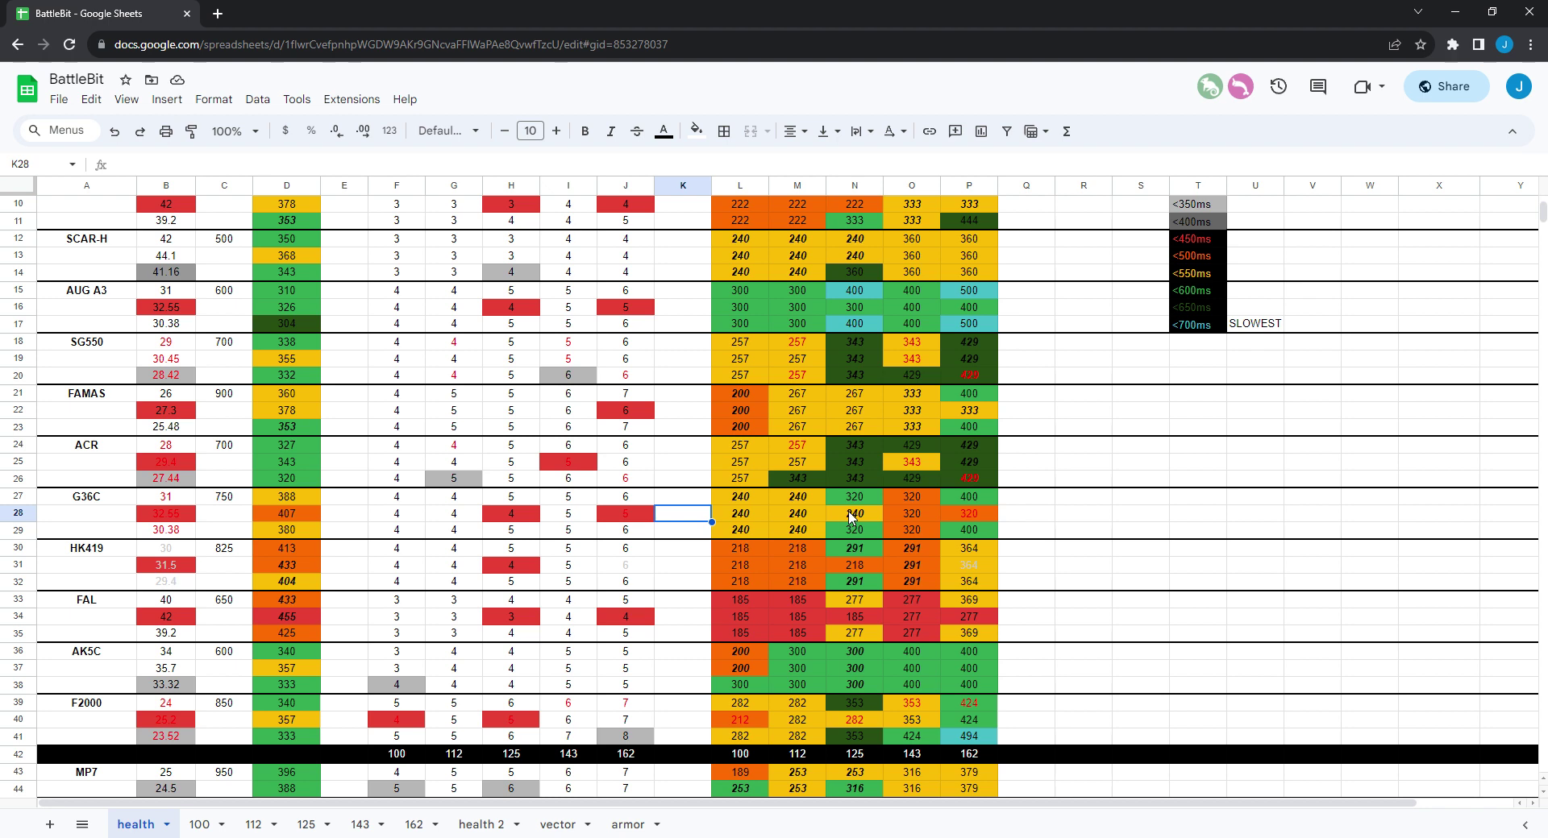
left_click(644, 534)
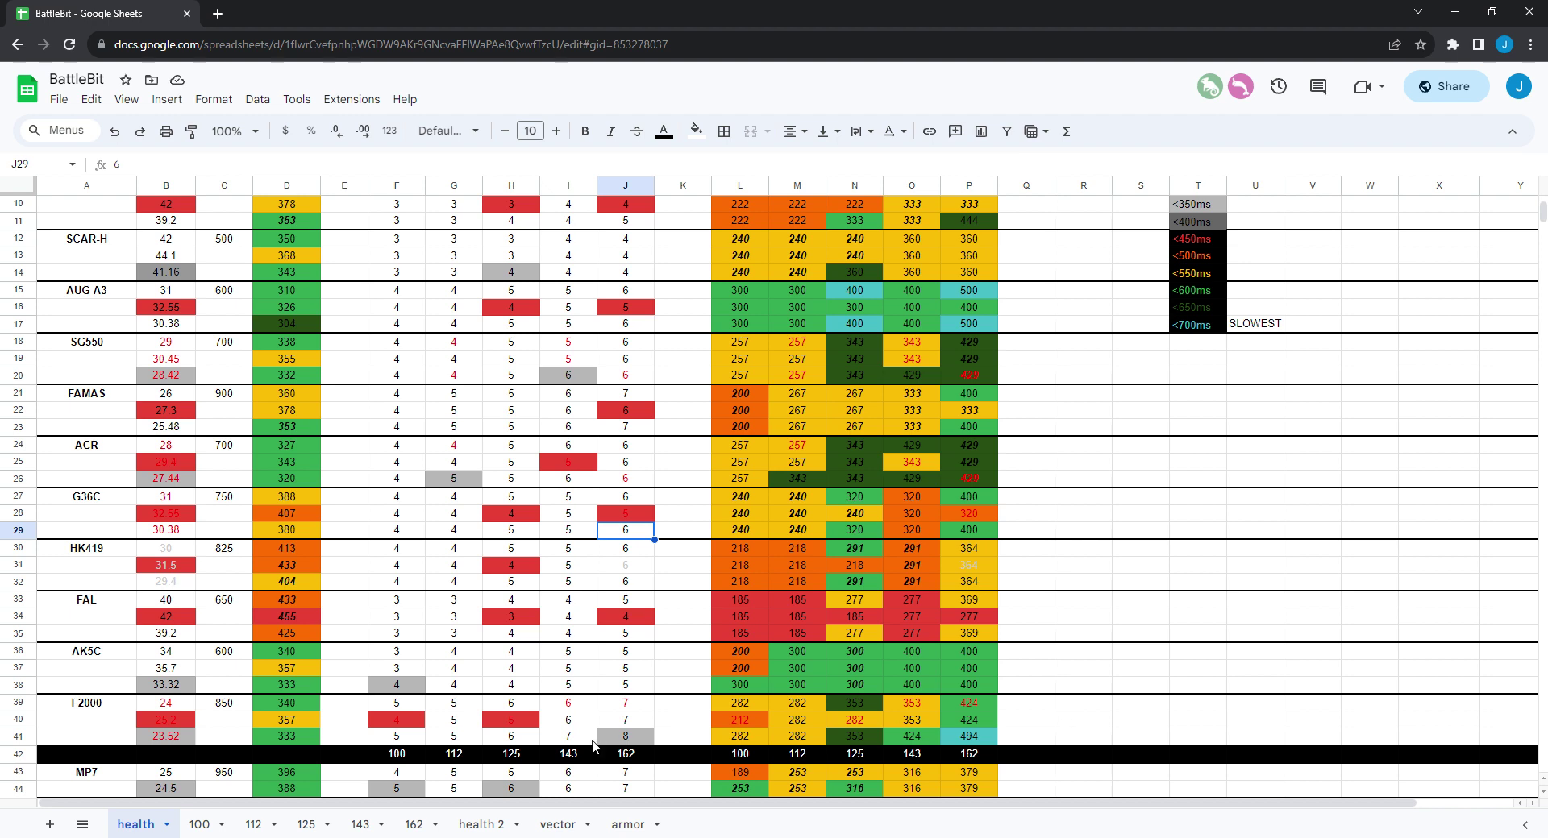
Set the SG550's ROF in cell C18 to 670.
scroll(591, 739, "up", 1)
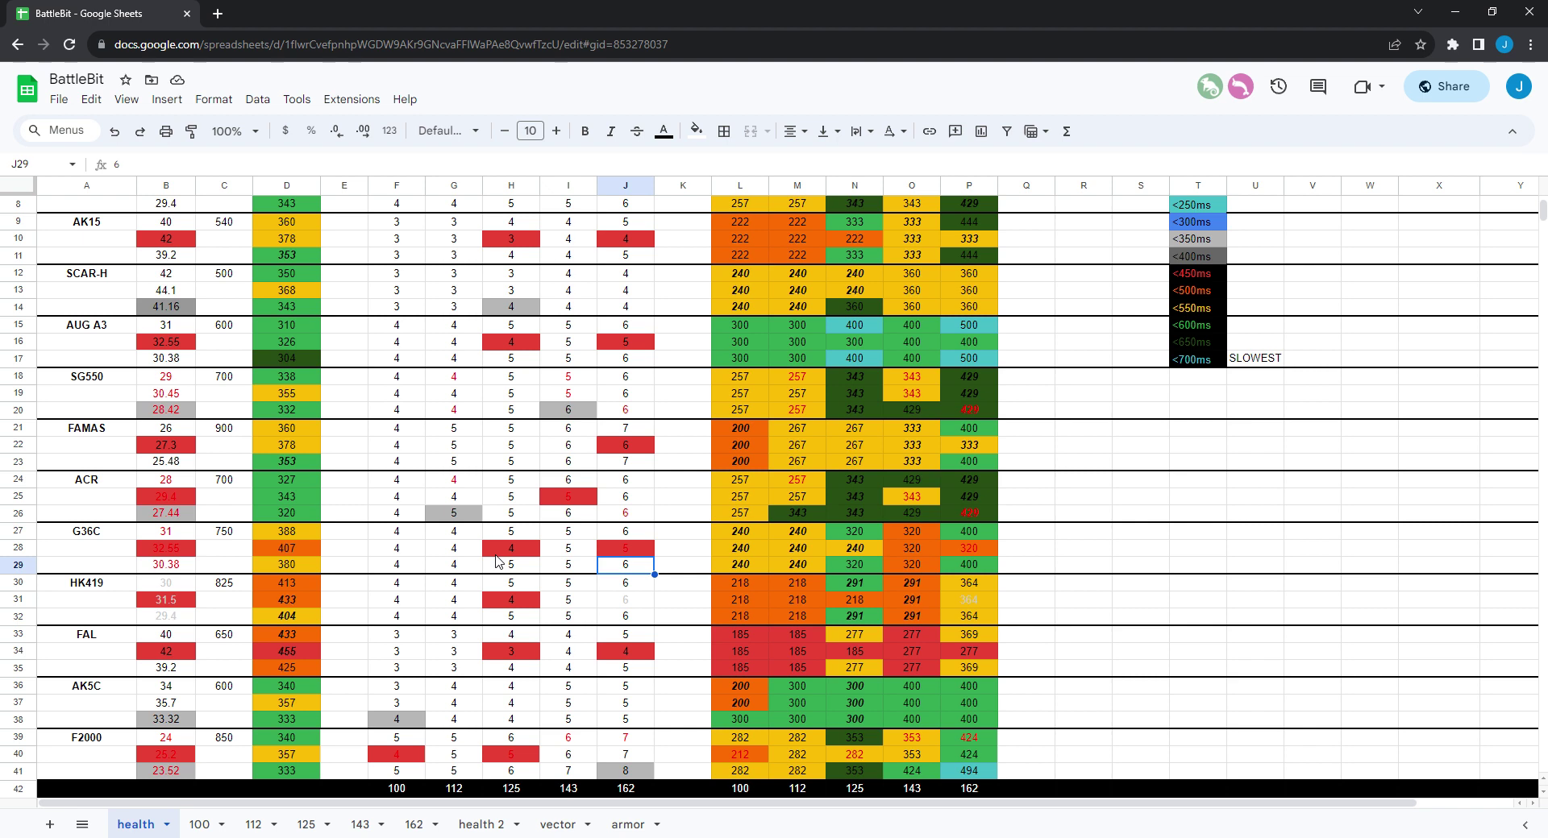
scroll(497, 562, "up", 3)
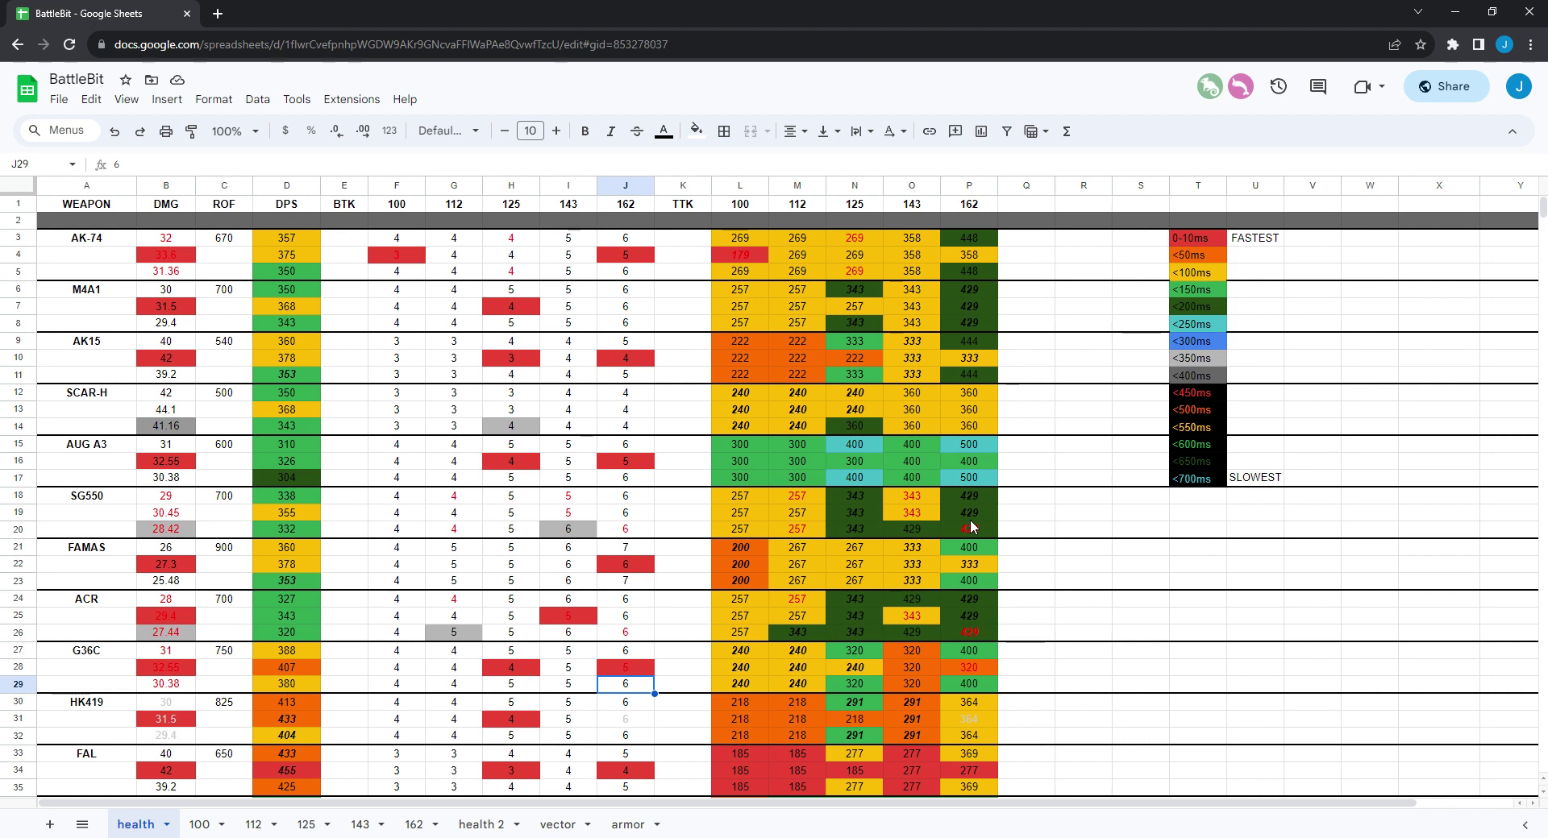
left_click(230, 499)
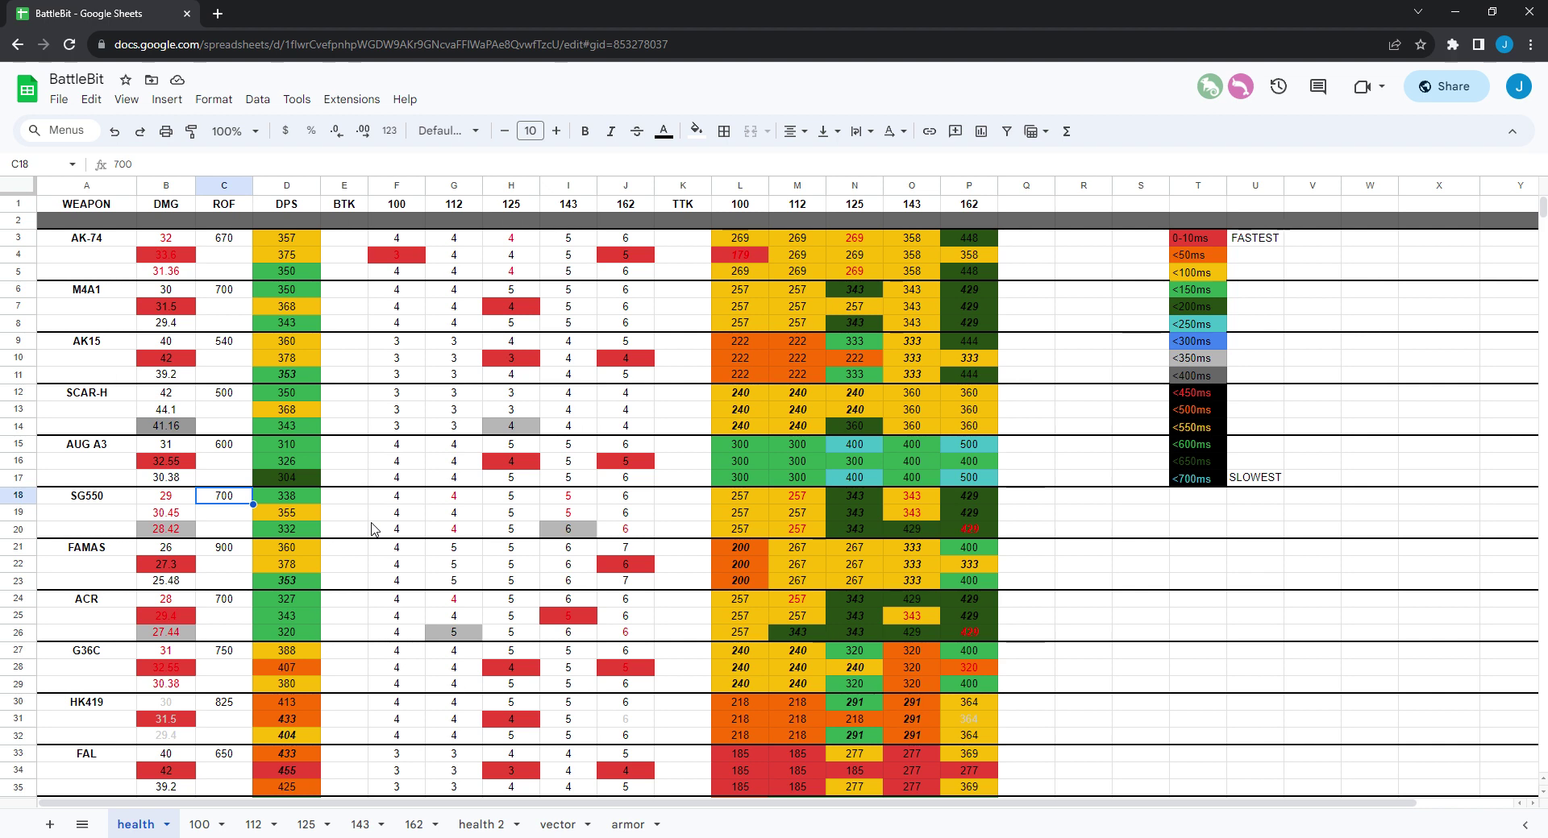
type("670")
key("Return")
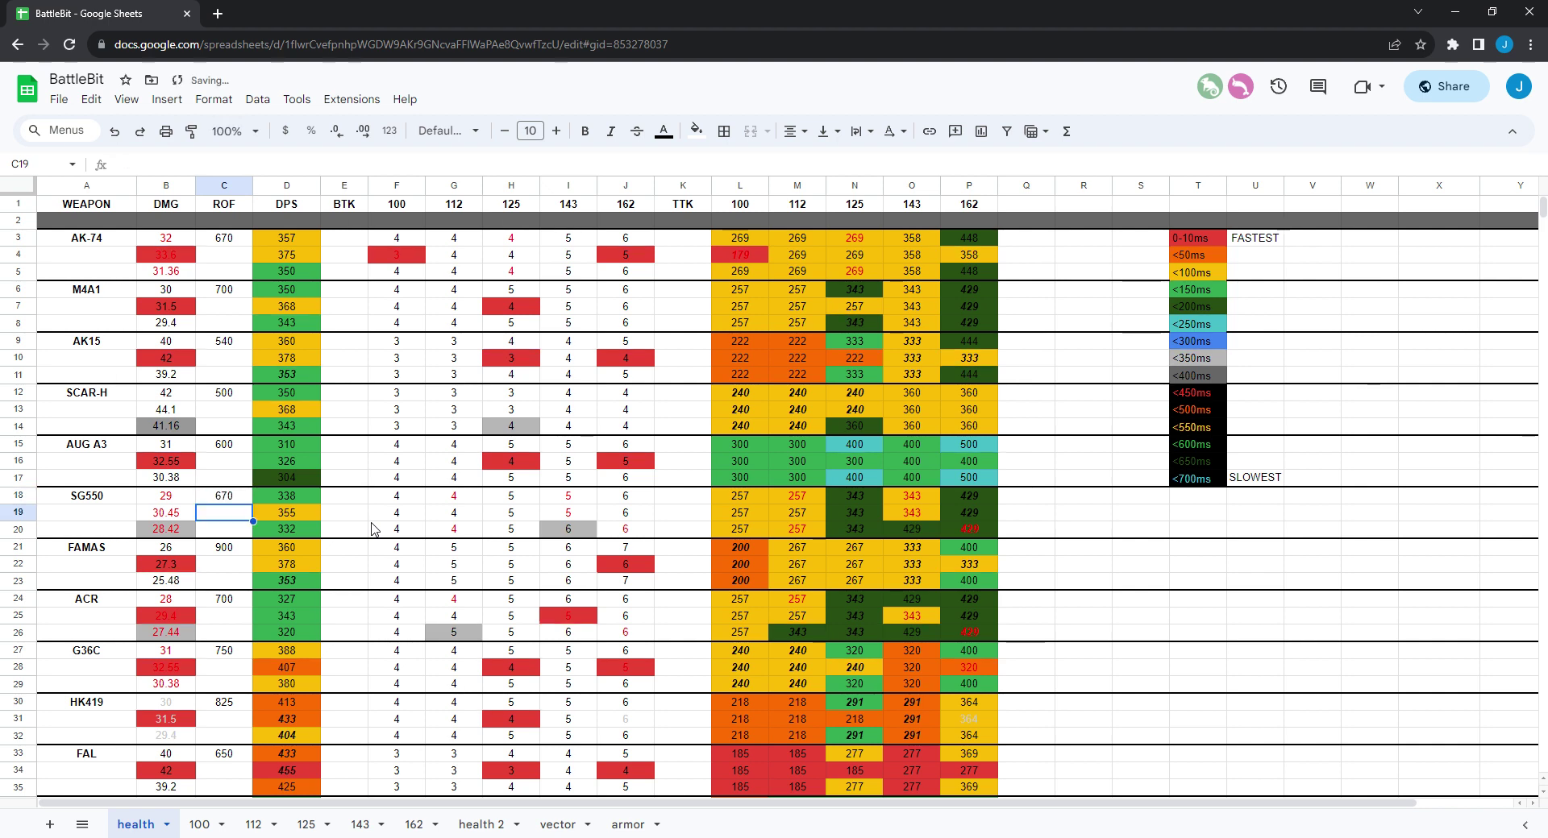
Check the SG550's TTK values in the 100 and 112 columns, range L18:M20.
left_click(756, 500)
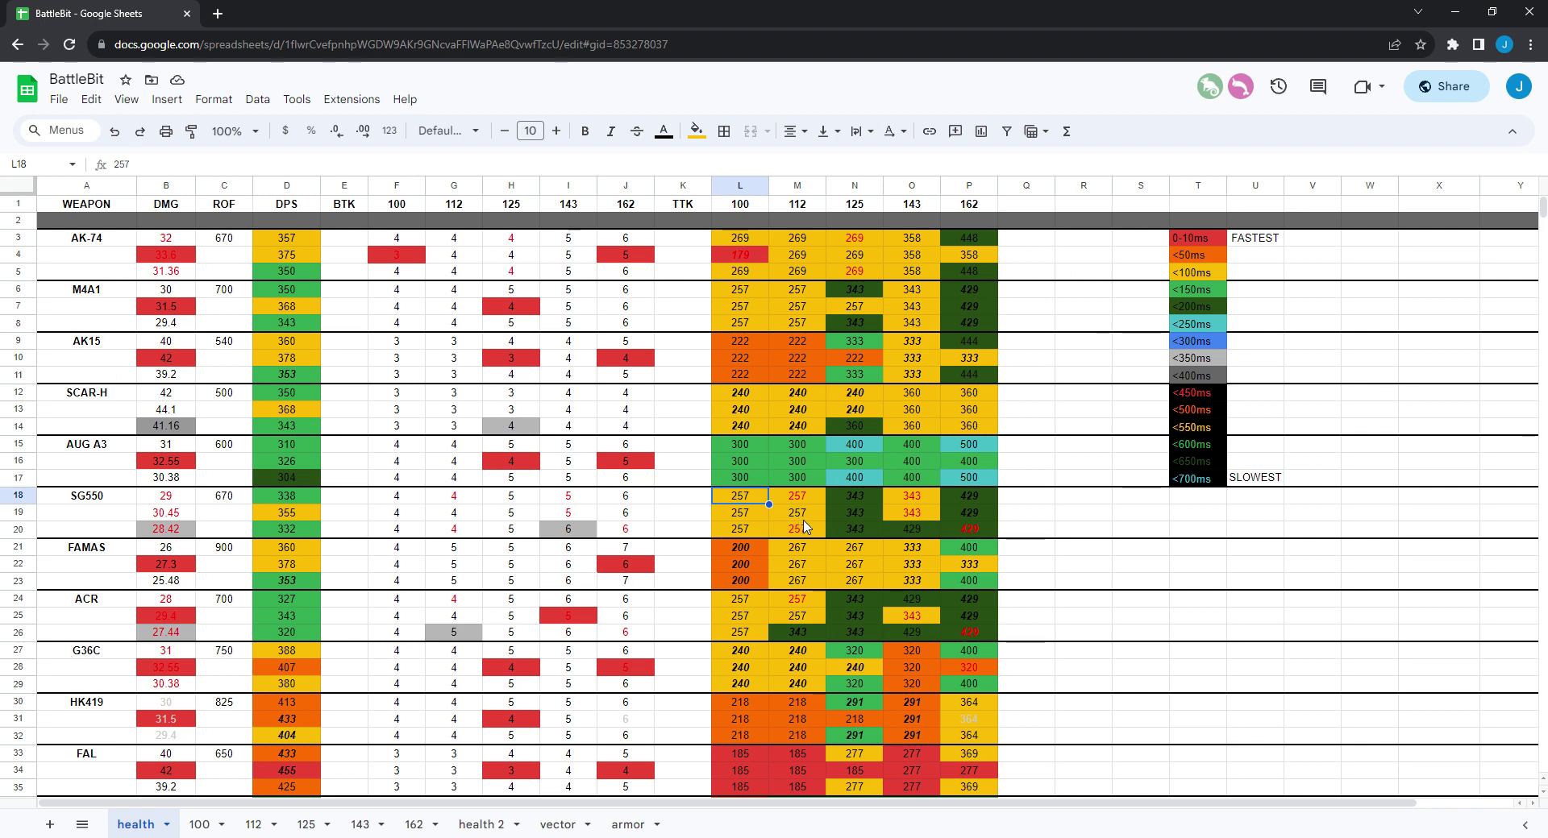
left_click_drag(748, 503, 775, 522)
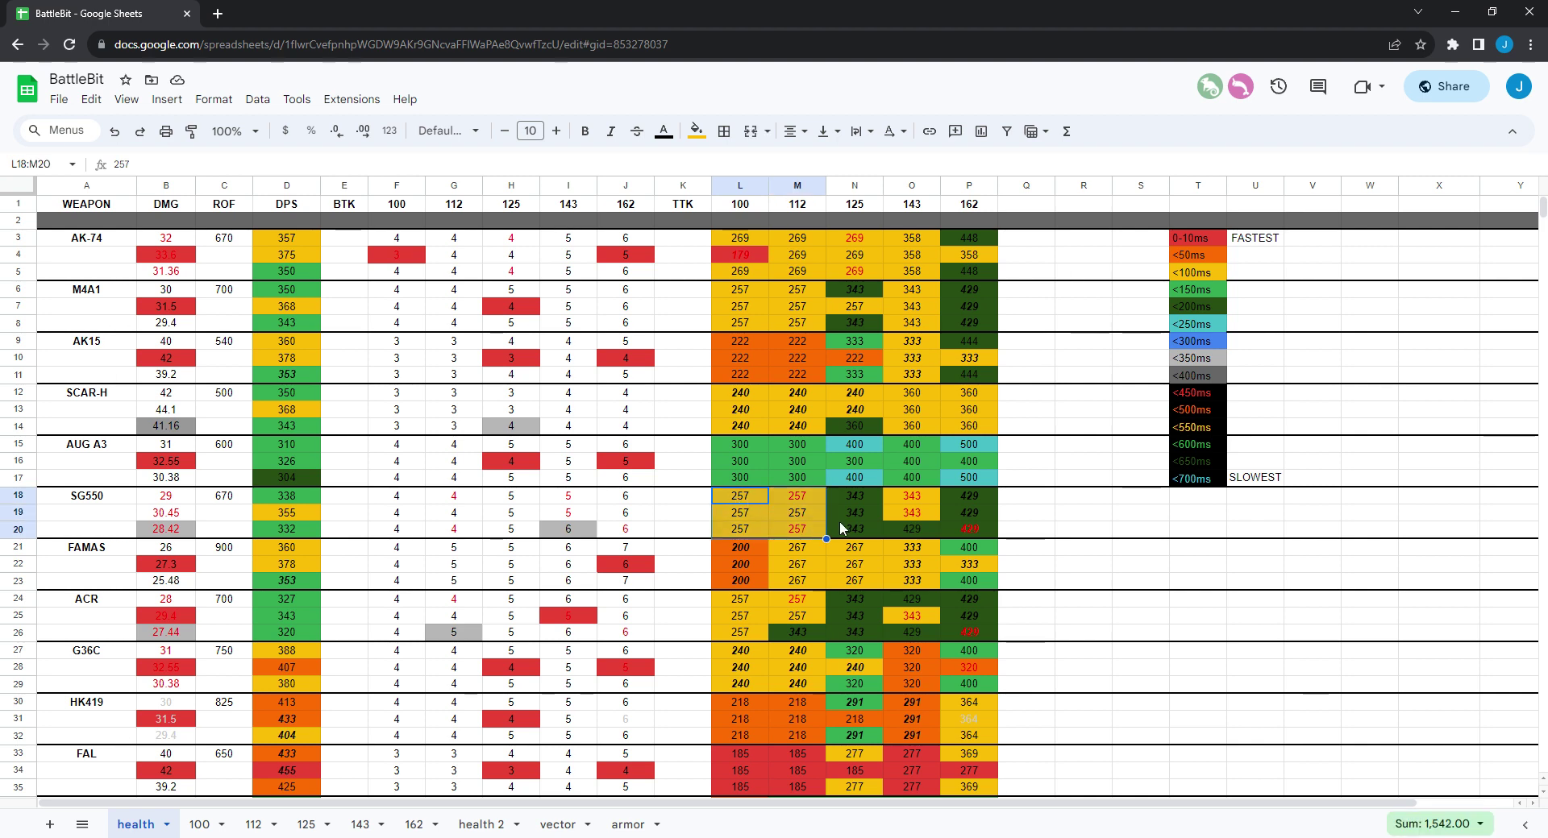
left_click(773, 517)
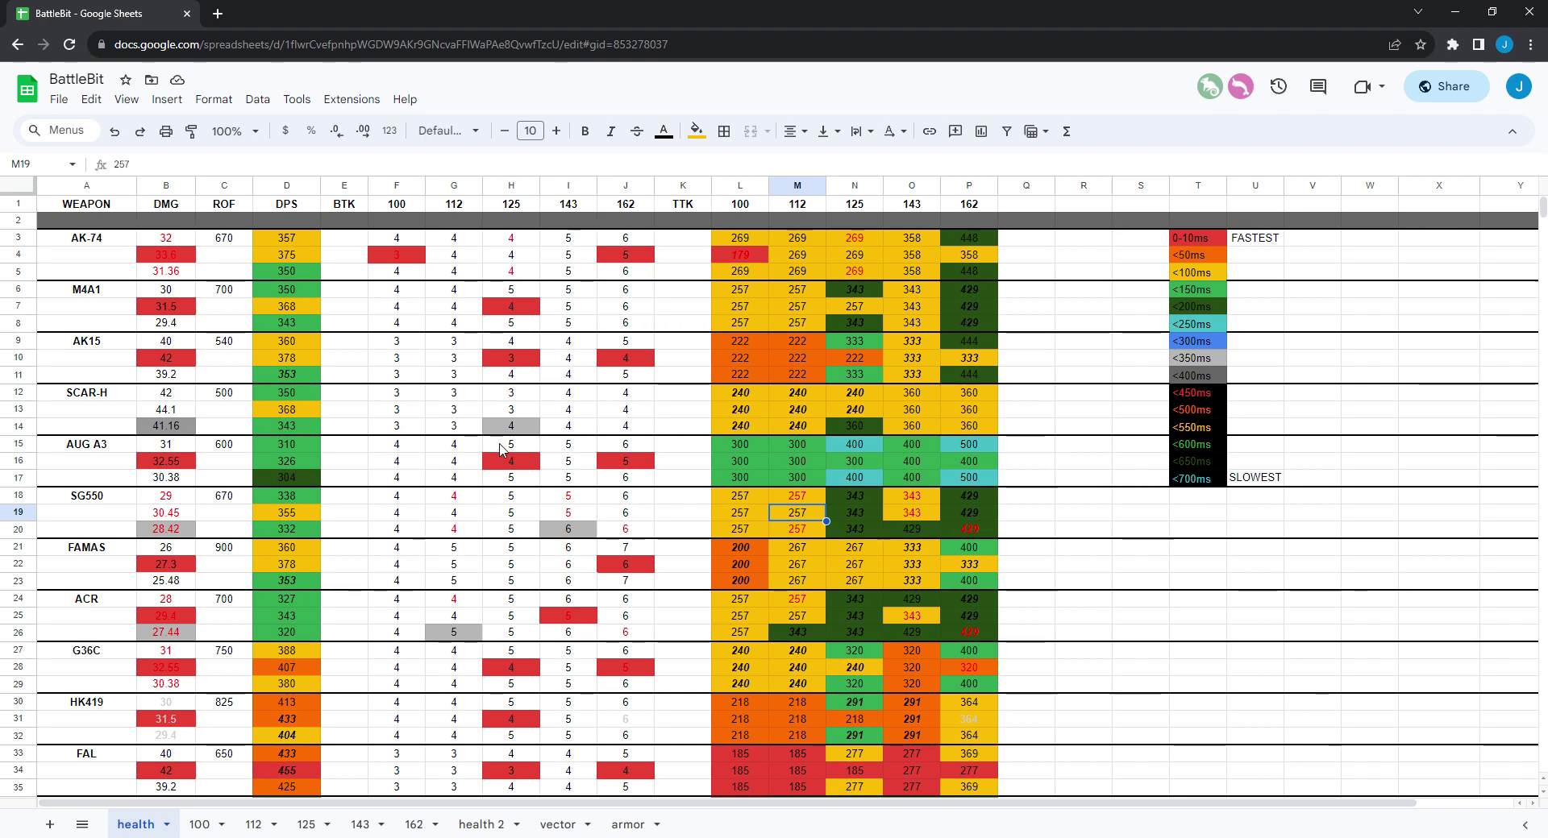
Look through the remaining weapon groups, from the SMGs and machine guns to the pistols ending with the RSH12.
scroll(499, 450, "down", 4)
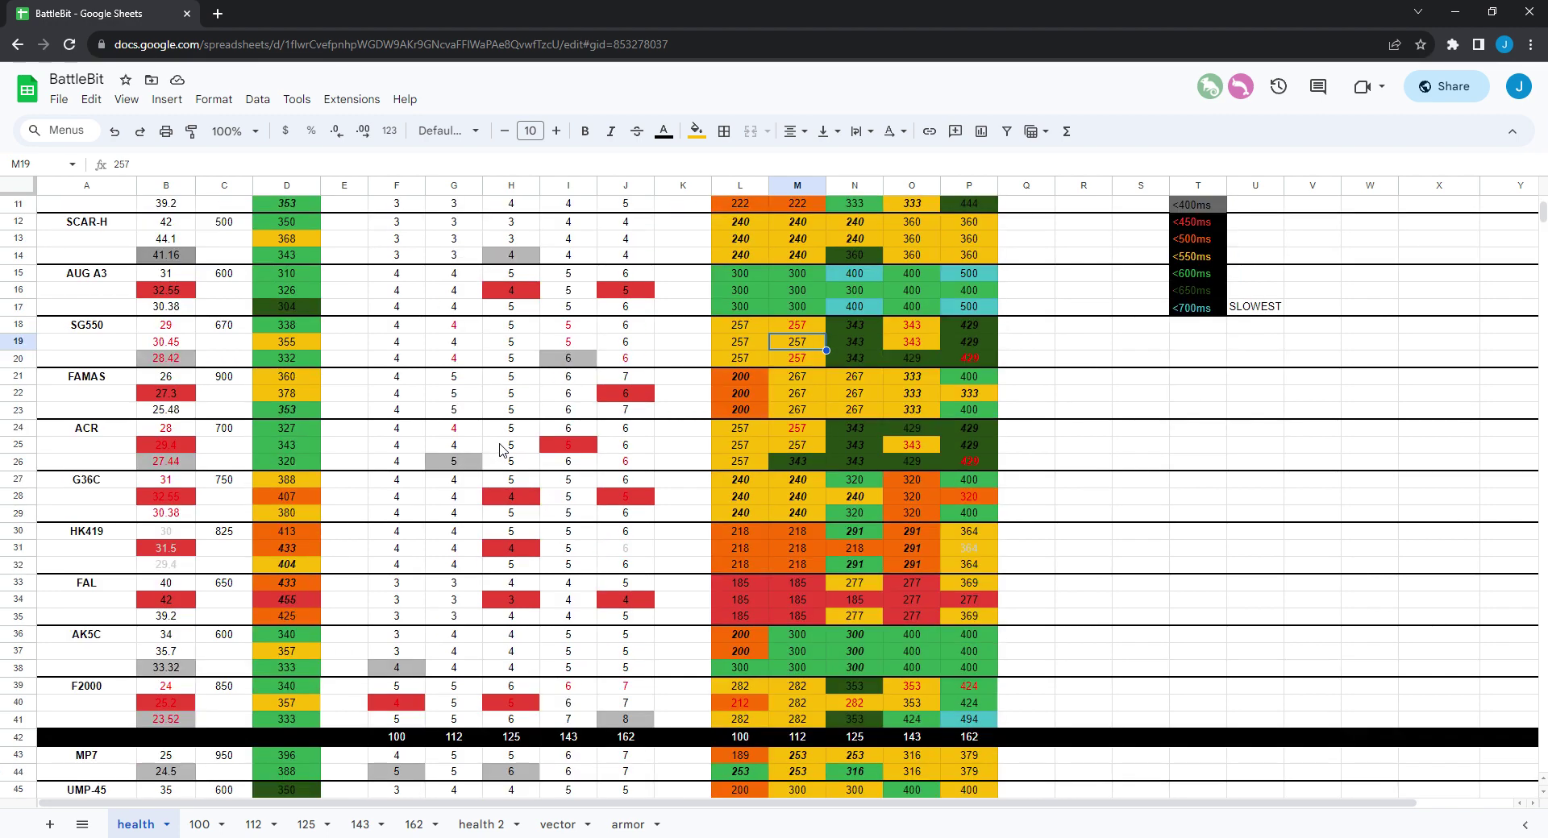
scroll(500, 450, "down", 10)
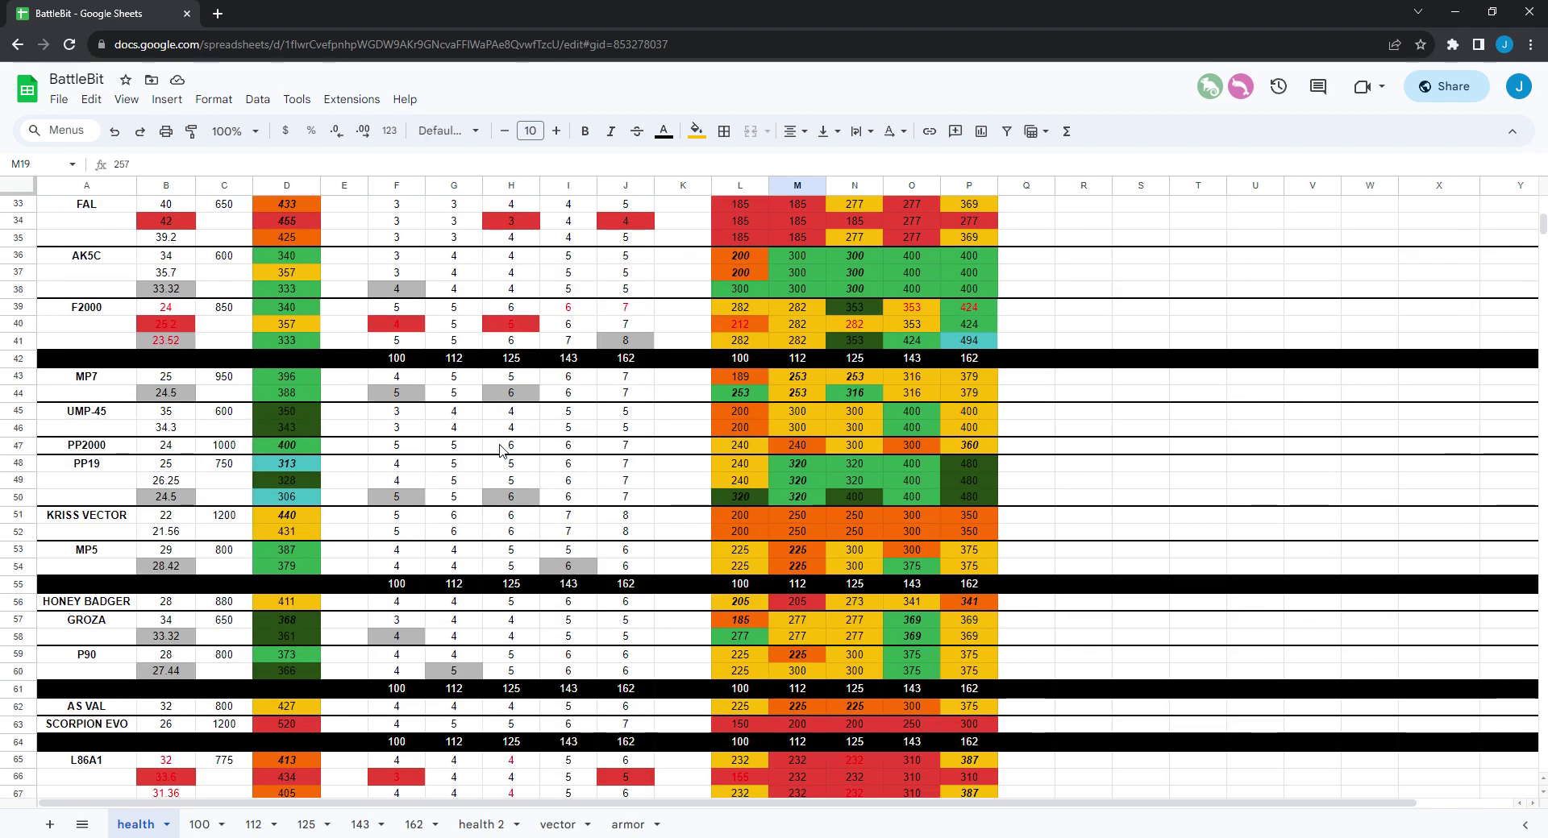
scroll(500, 449, "up", 13)
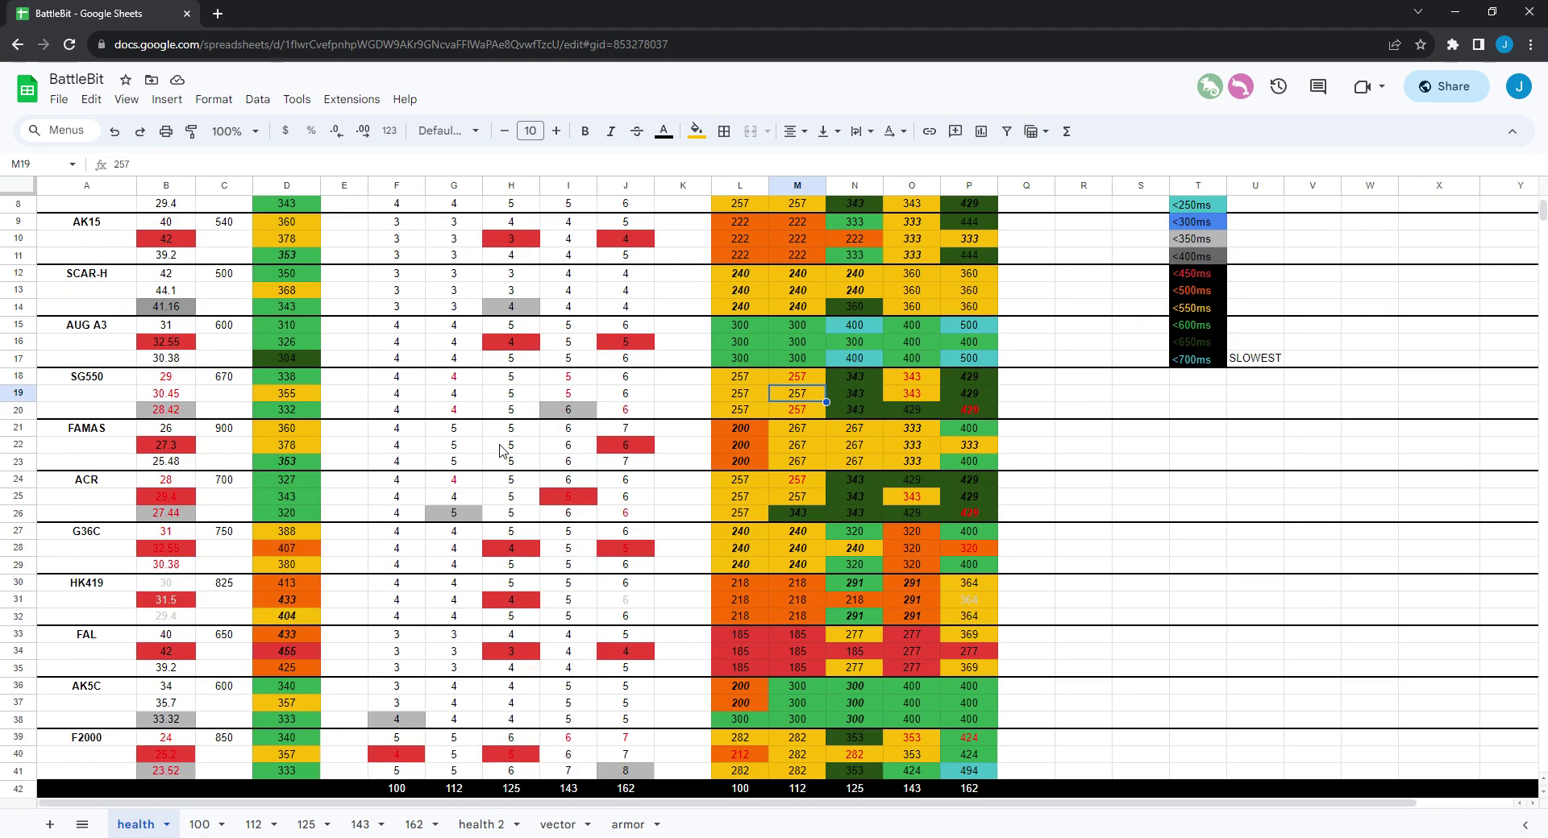
scroll(500, 449, "down", 3)
scroll(500, 450, "down", 7)
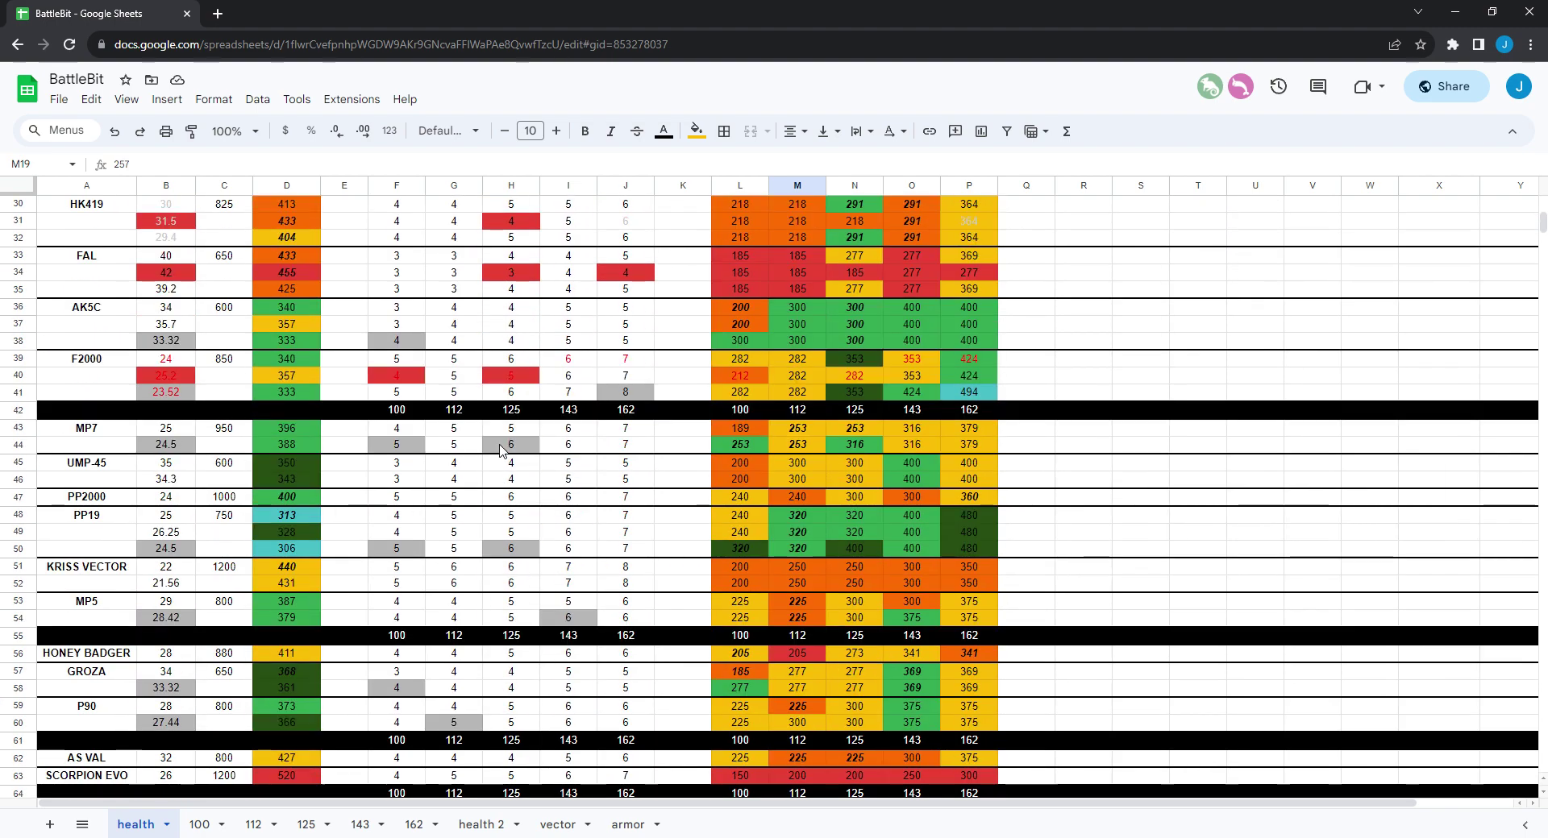
scroll(611, 544, "down", 2)
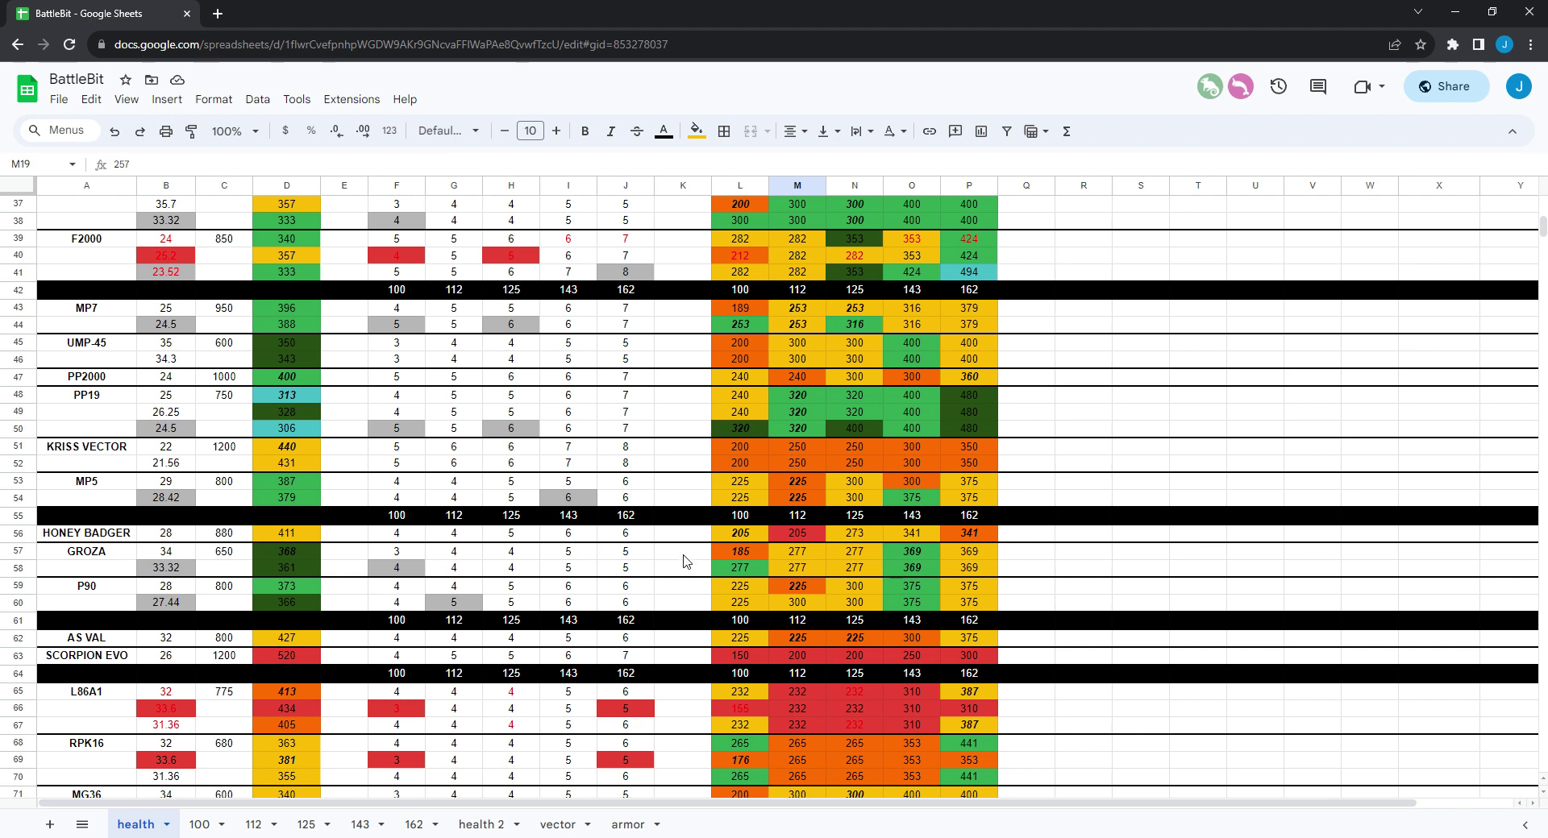
scroll(647, 572, "down", 1)
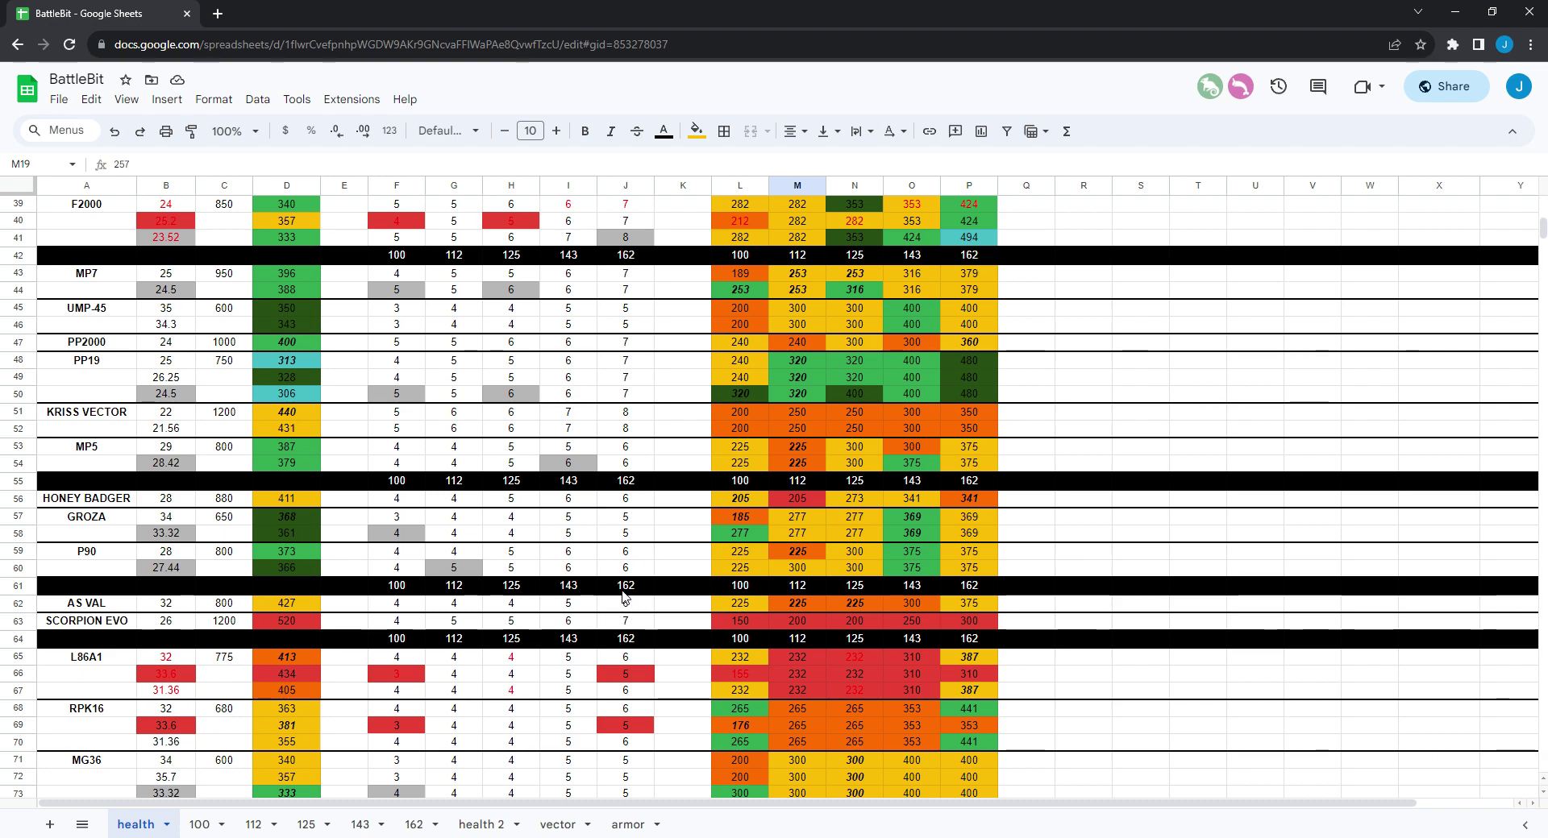
scroll(623, 596, "down", 3)
scroll(666, 573, "down", 1)
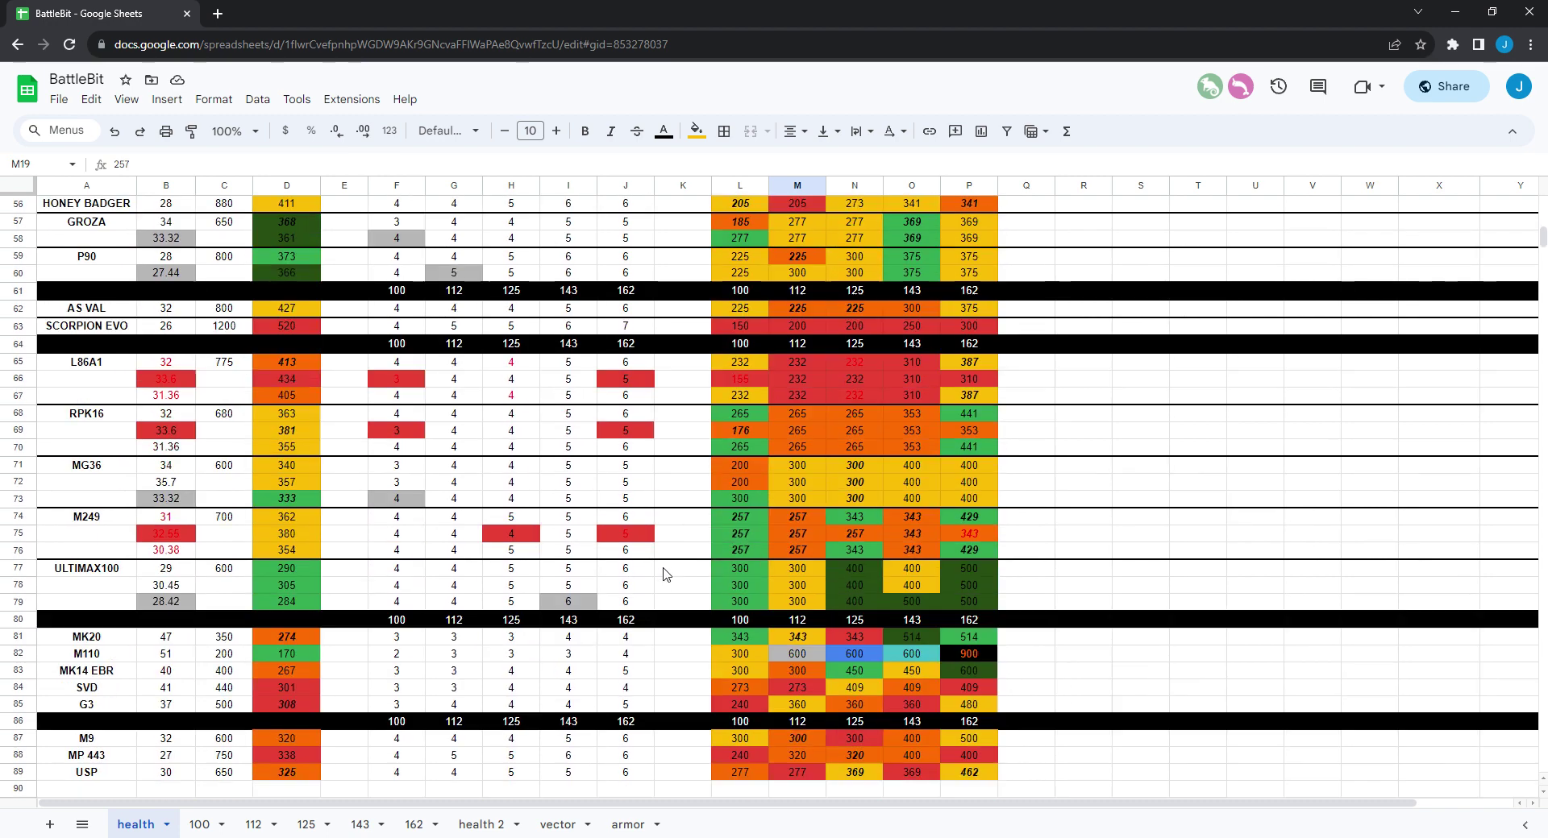
scroll(665, 574, "down", 1)
scroll(565, 589, "down", 1)
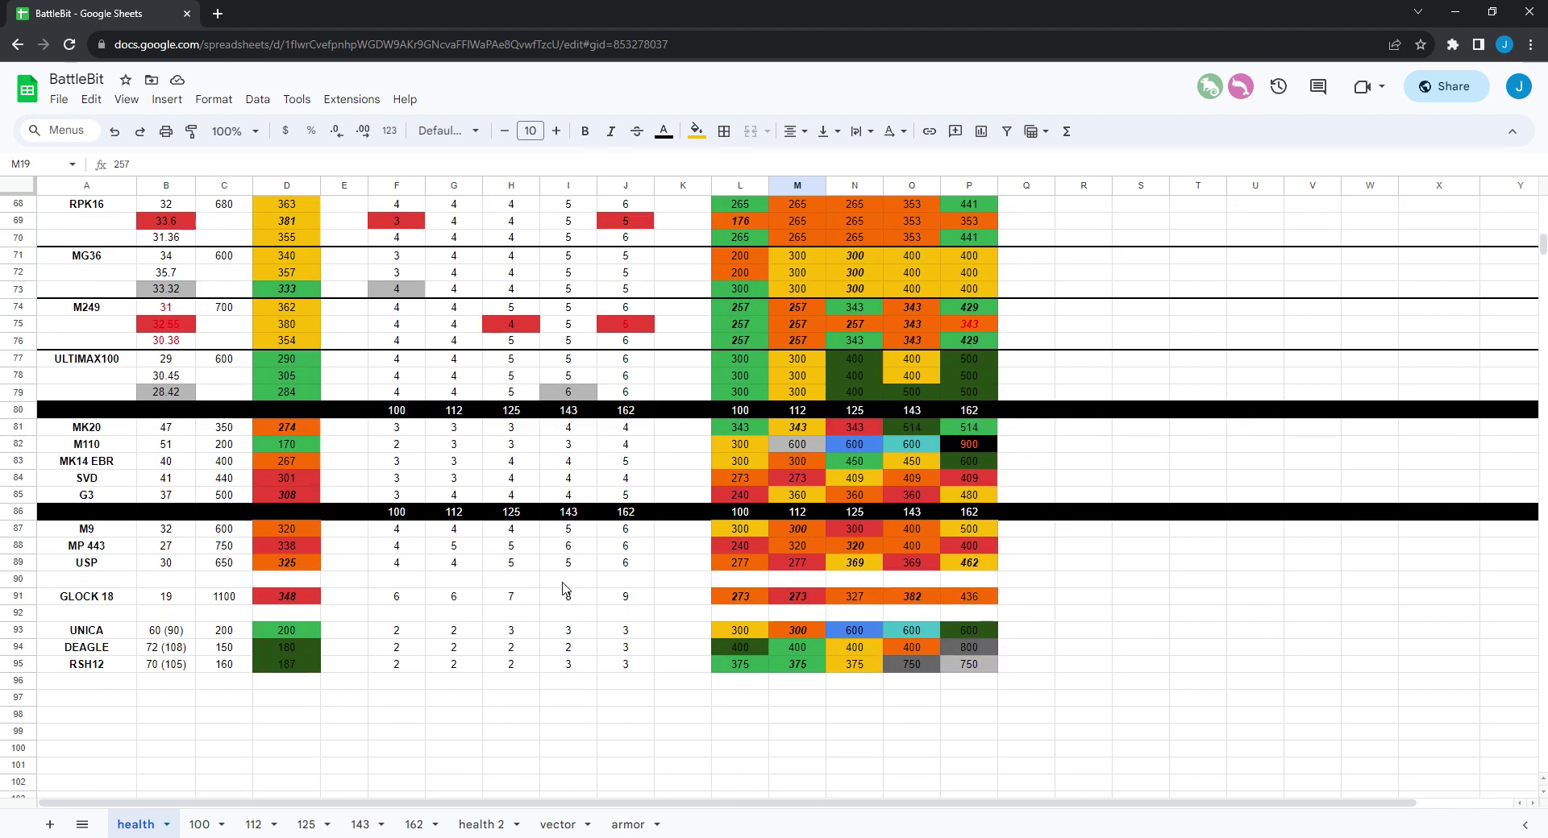
scroll(588, 657, "up", 3)
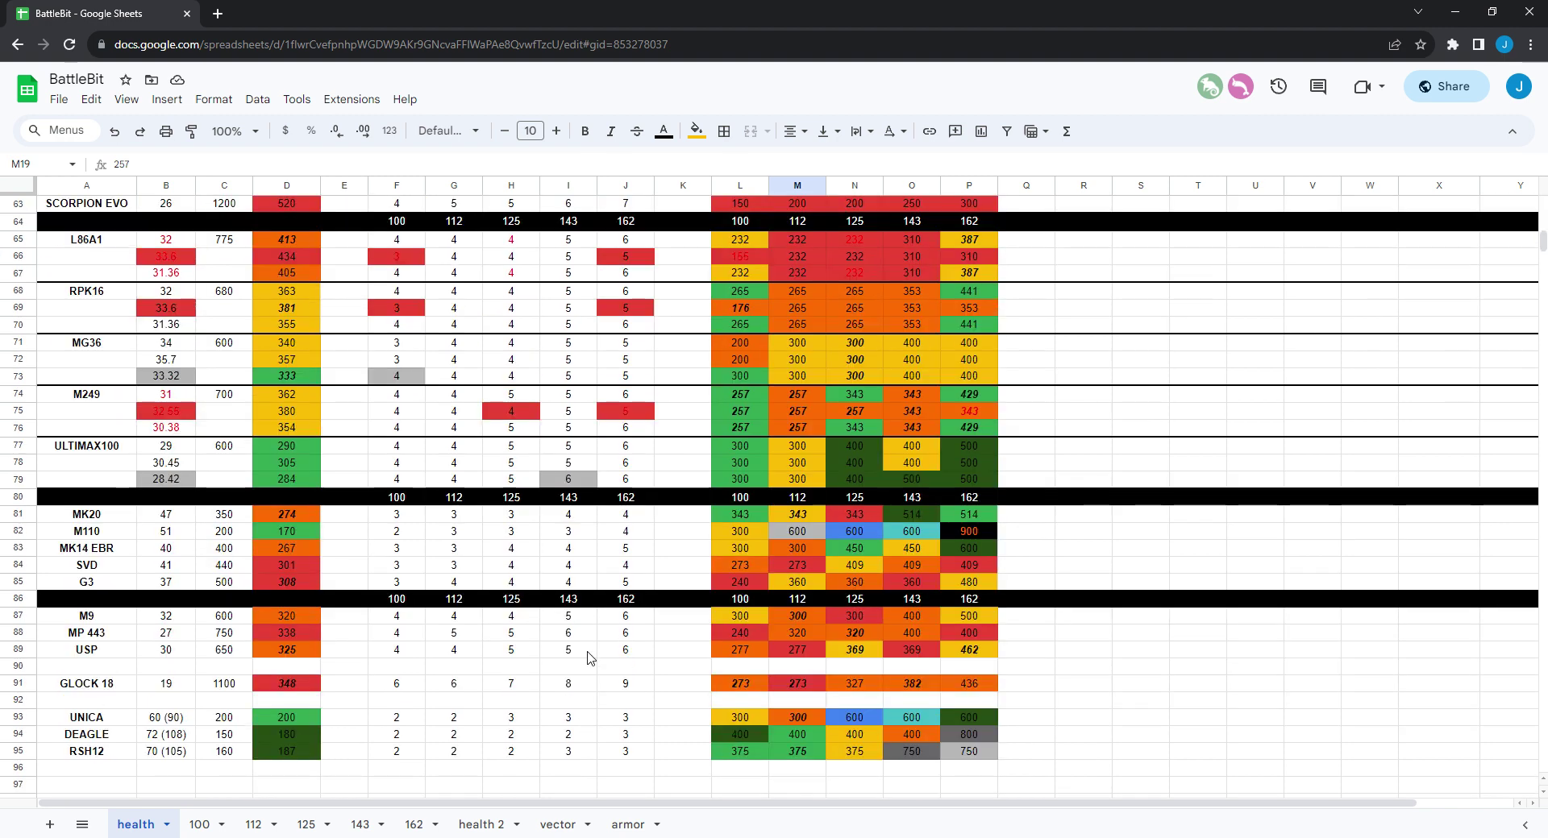
scroll(588, 657, "up", 8)
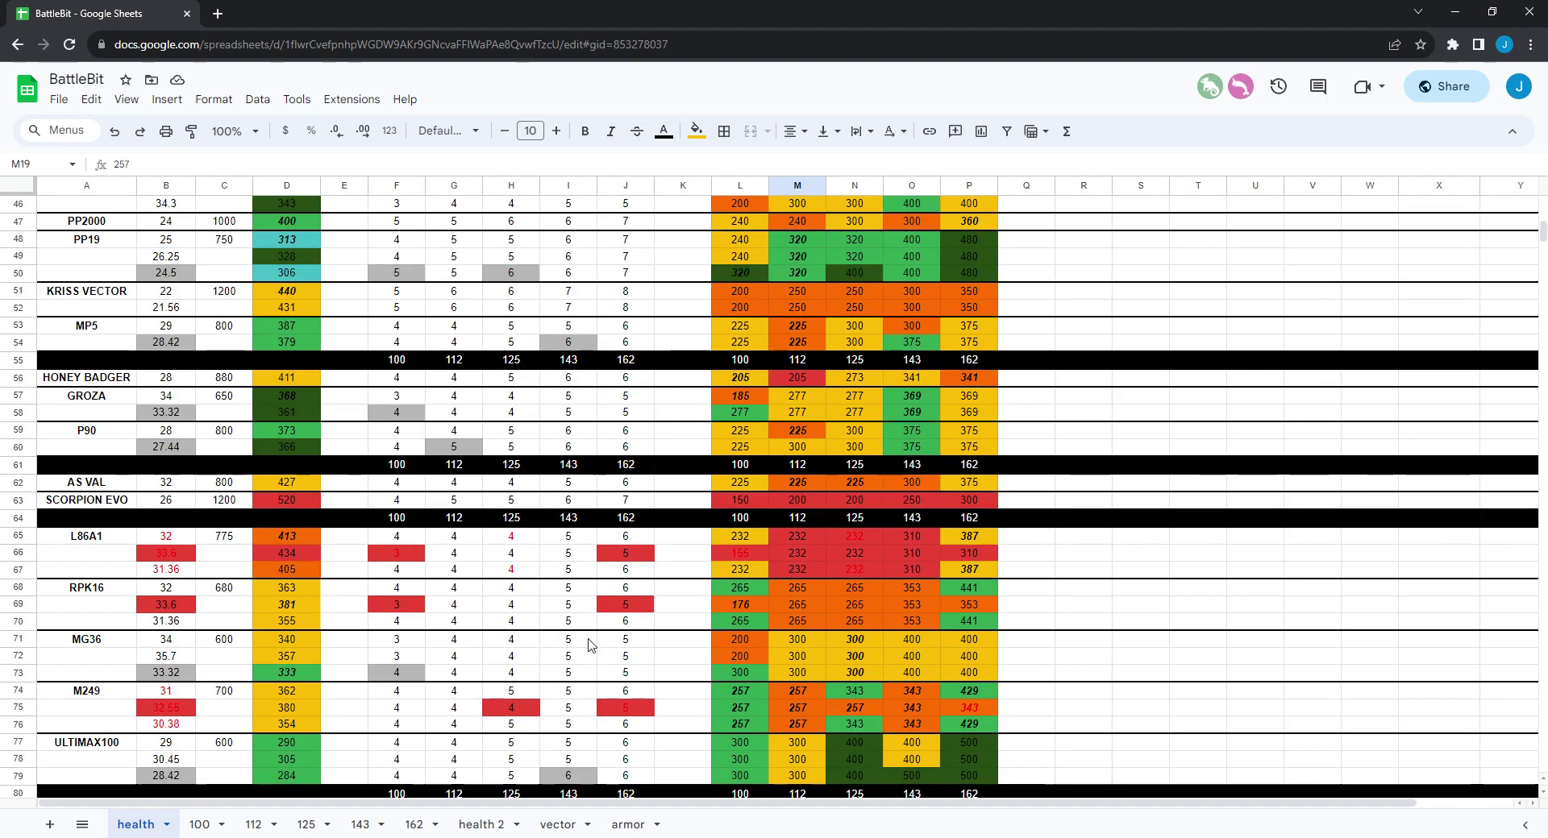
Review the DPS, BTK and TTK values of the weapons from the AK-74 through the F2000 and on to the Scorpion Evo.
scroll(588, 642, "up", 2)
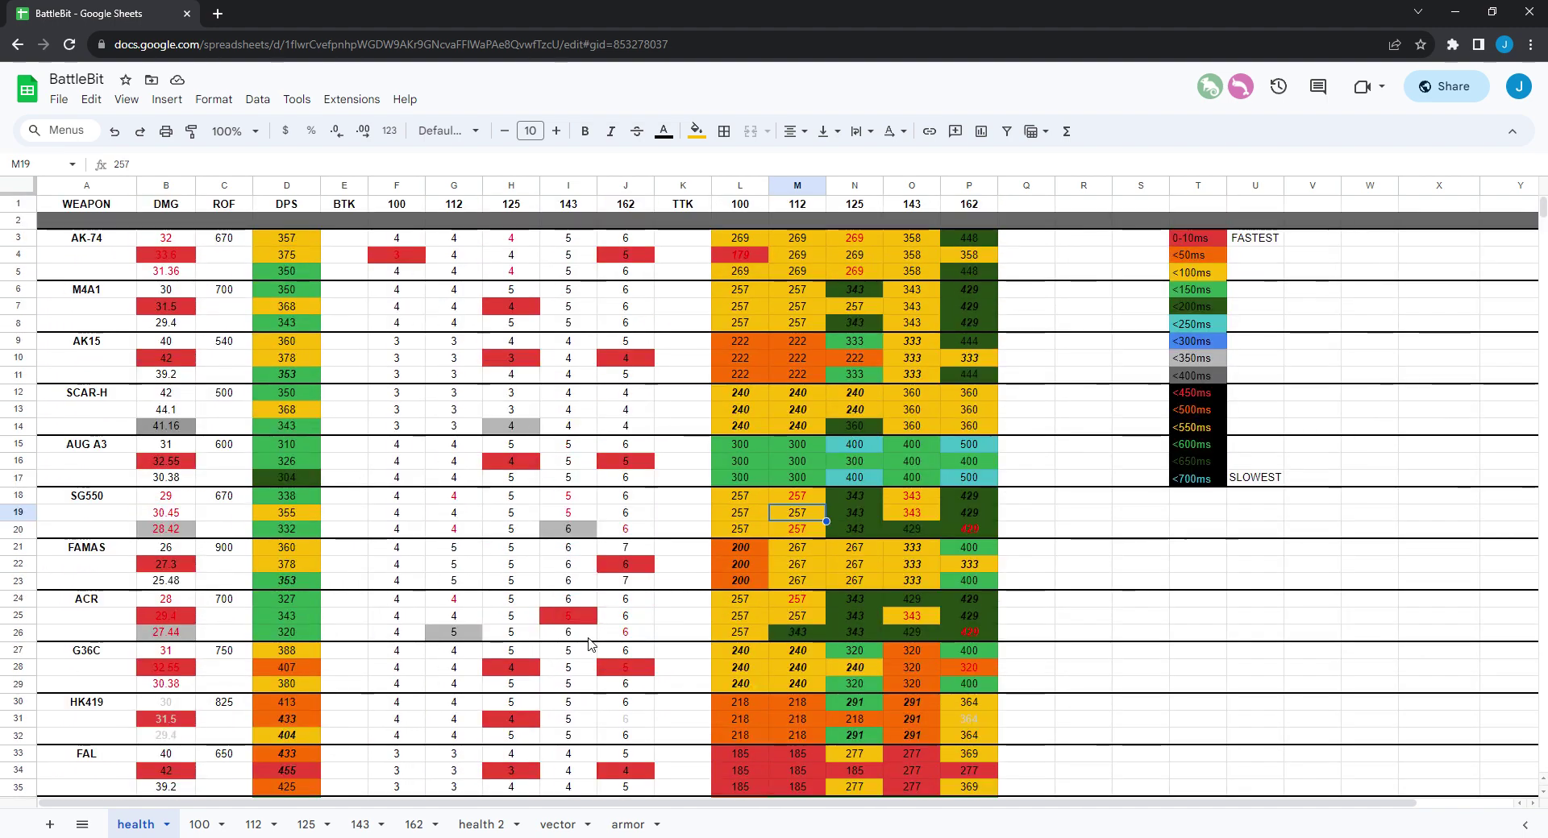
scroll(1003, 595, "down", 4)
scroll(1004, 595, "down", 2)
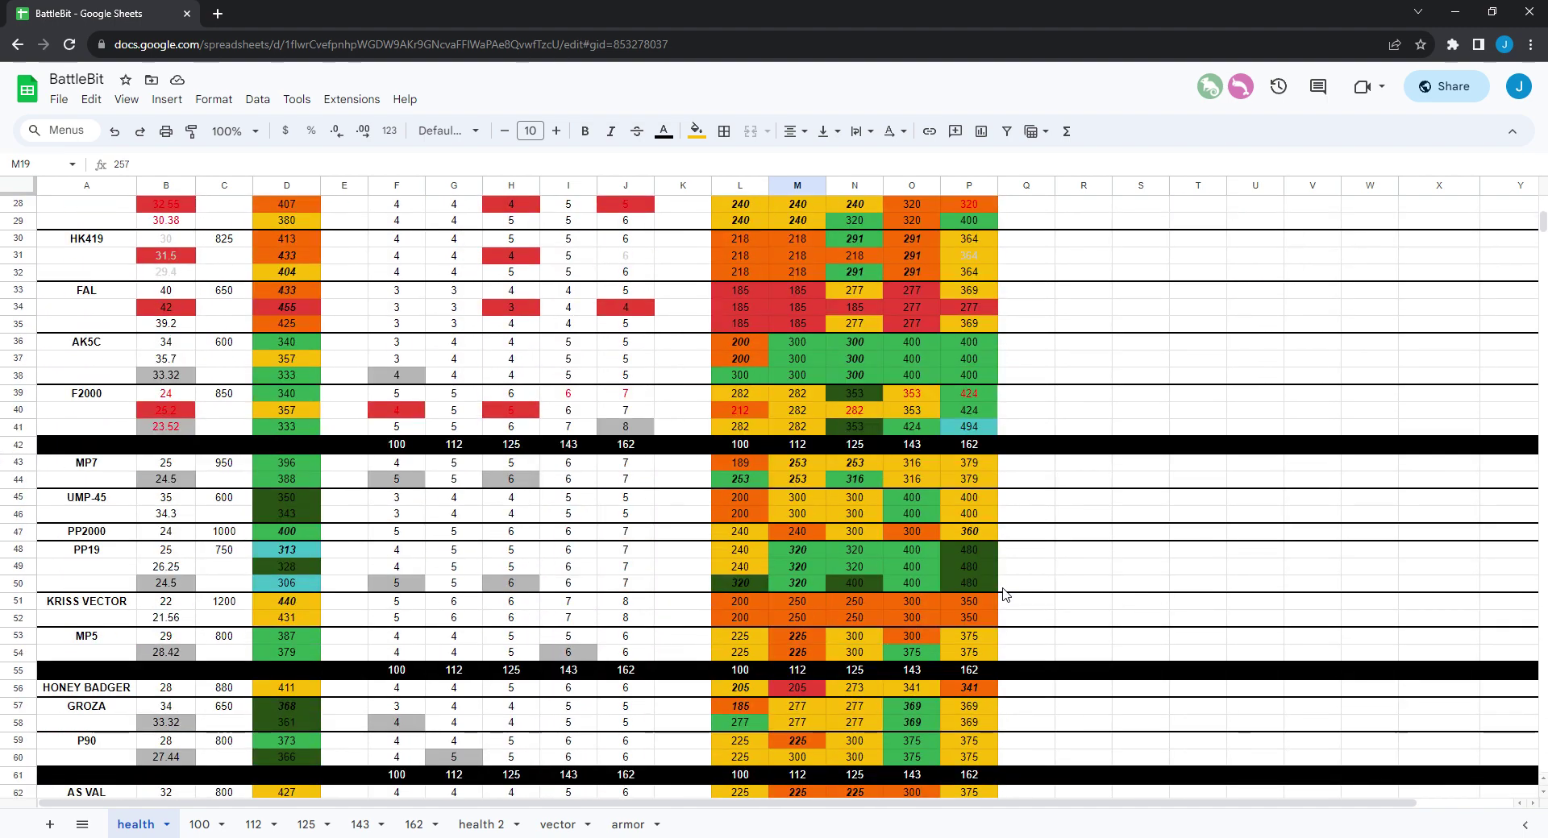
scroll(1004, 595, "up", 6)
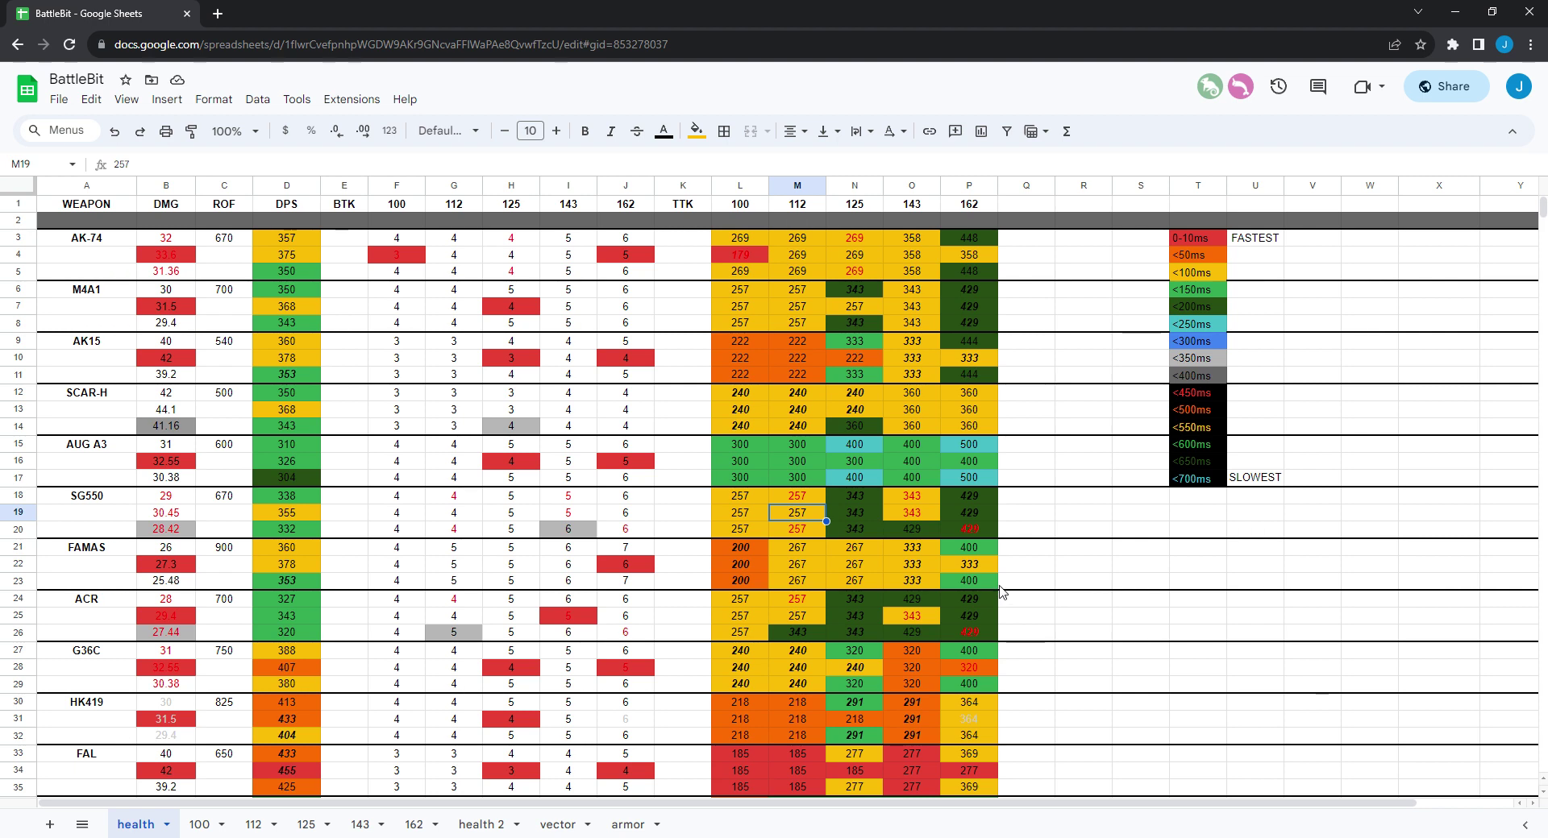
scroll(1065, 600, "down", 1)
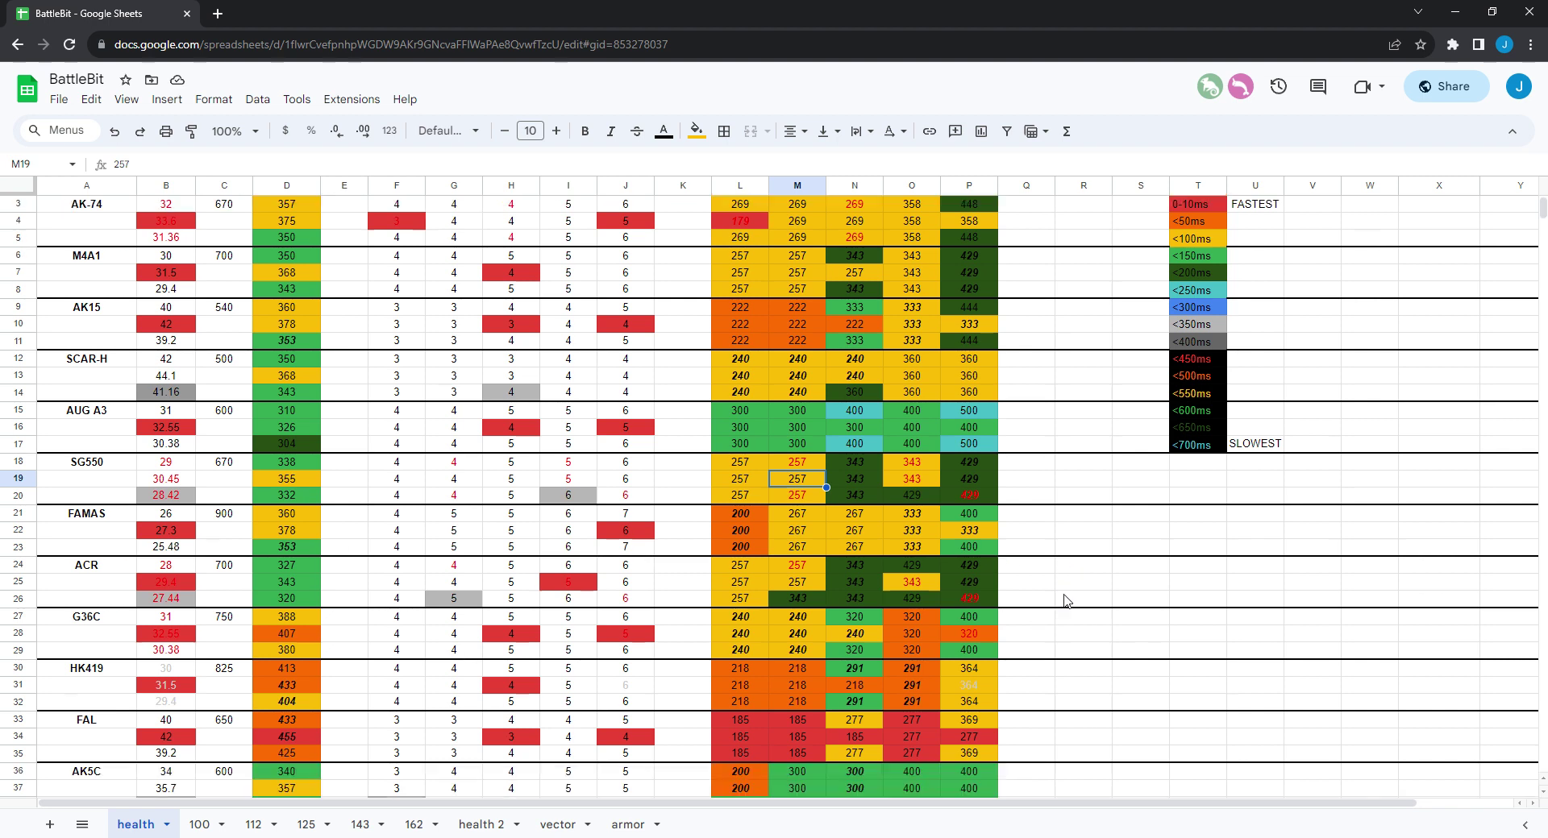
scroll(1066, 600, "down", 2)
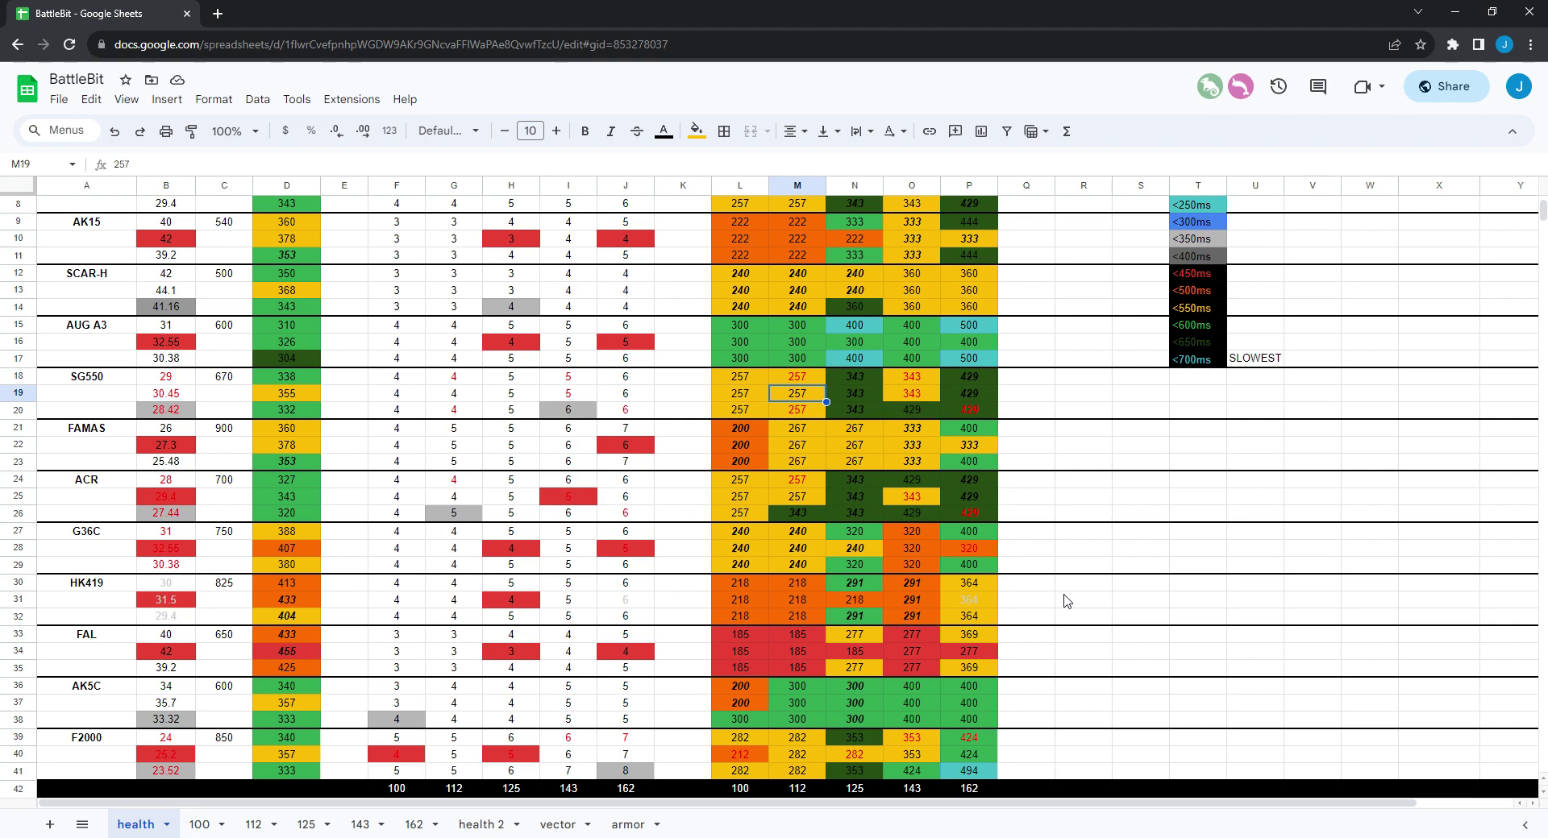
scroll(1066, 601, "down", 10)
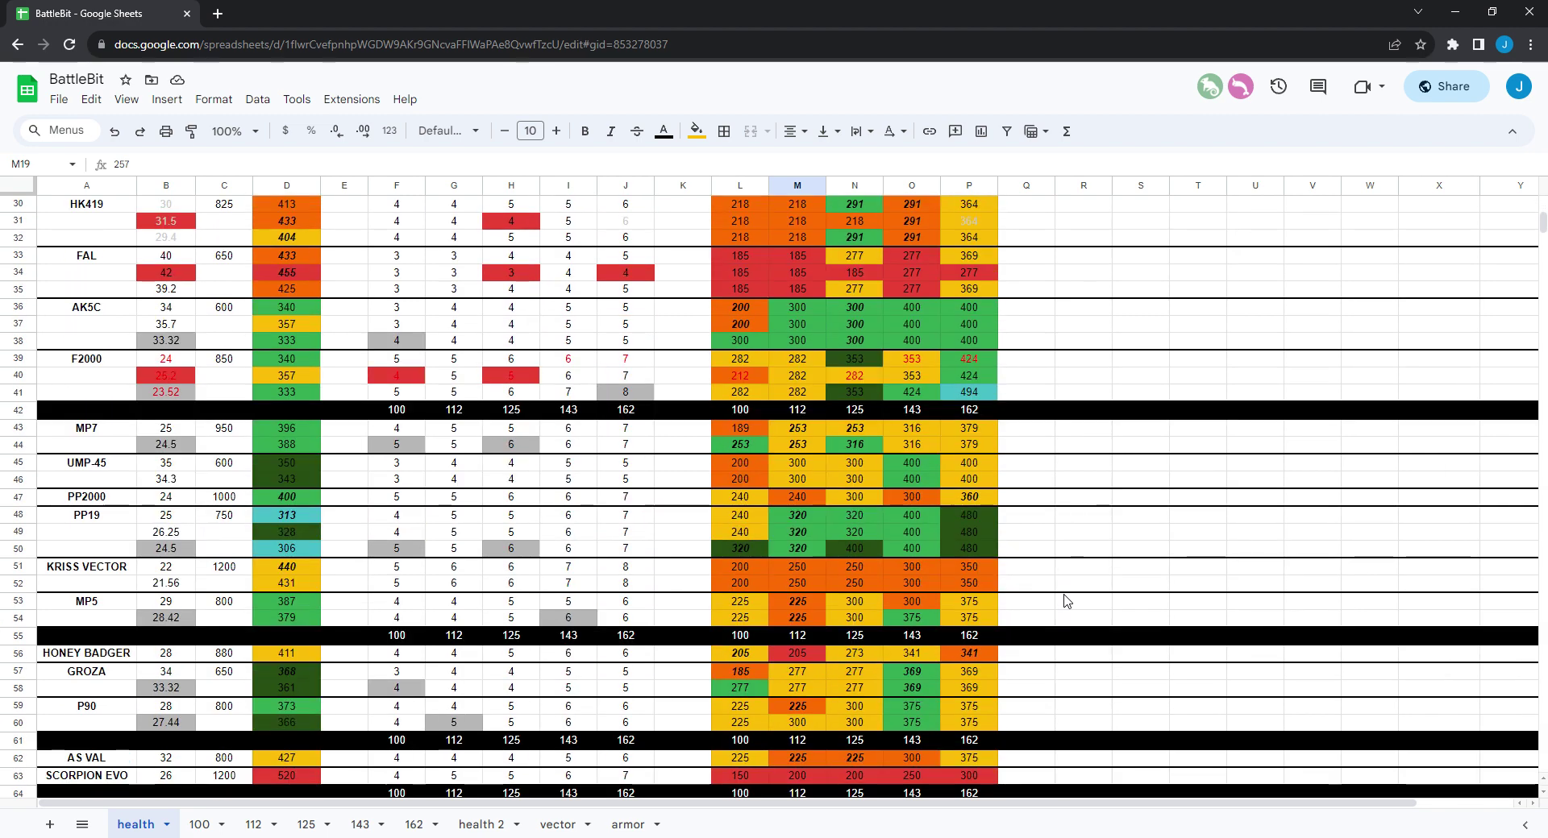
scroll(1066, 601, "down", 2)
scroll(1065, 601, "up", 4)
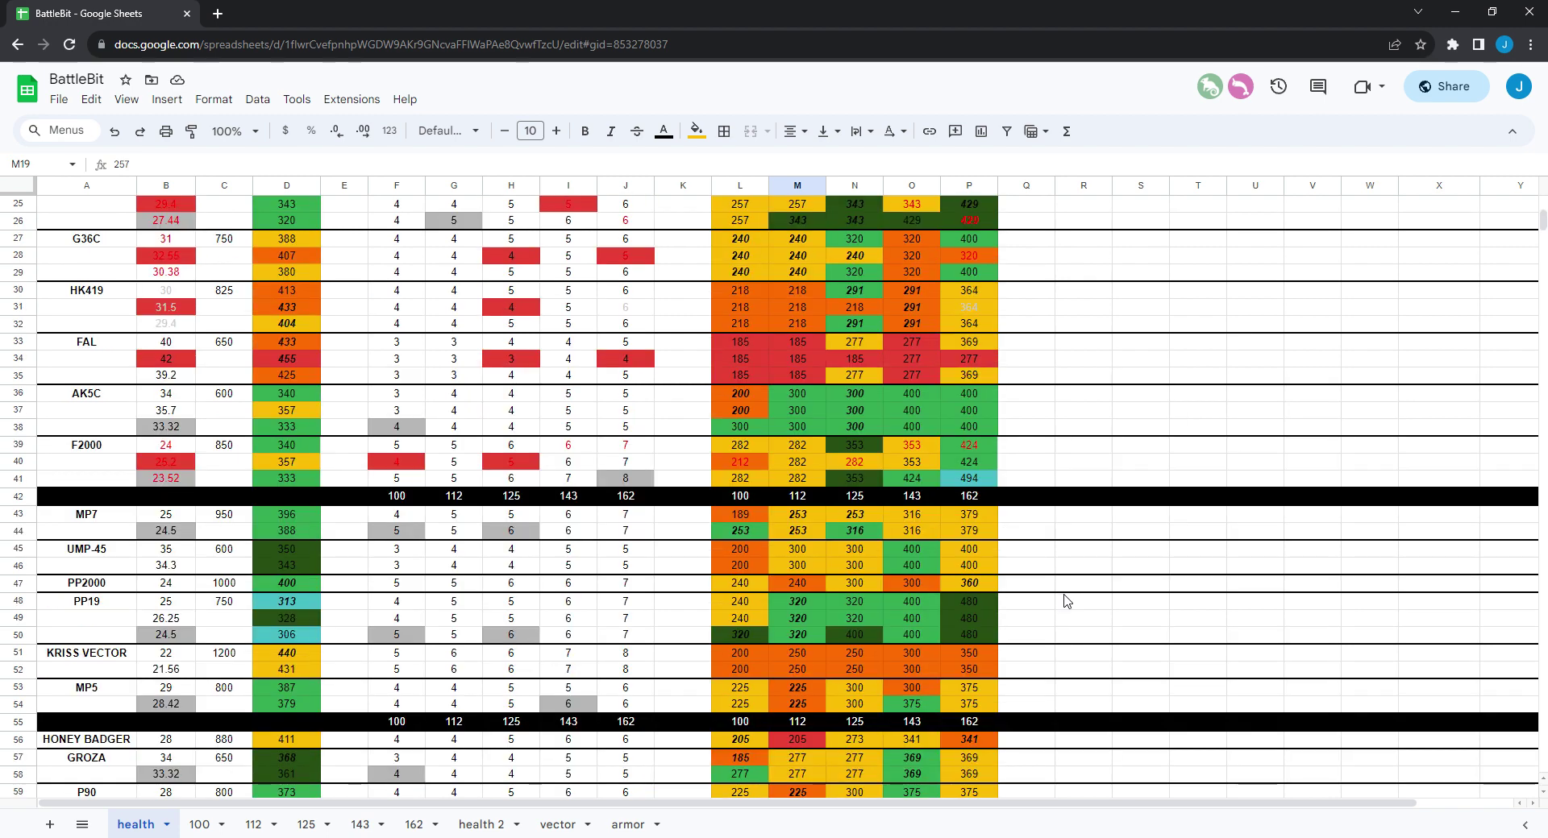
scroll(1066, 601, "up", 3)
scroll(1066, 600, "up", 6)
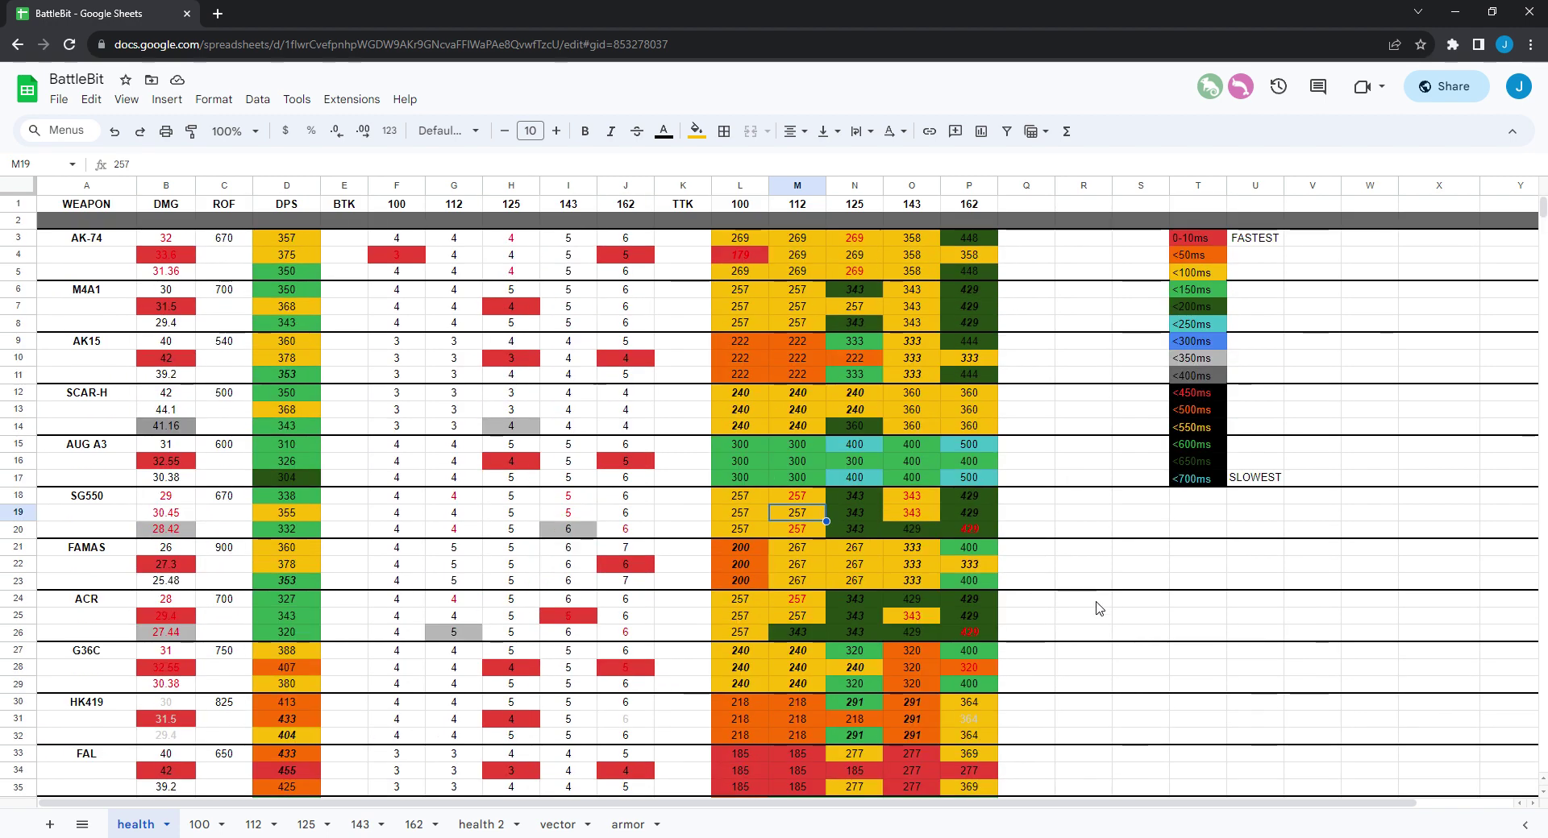